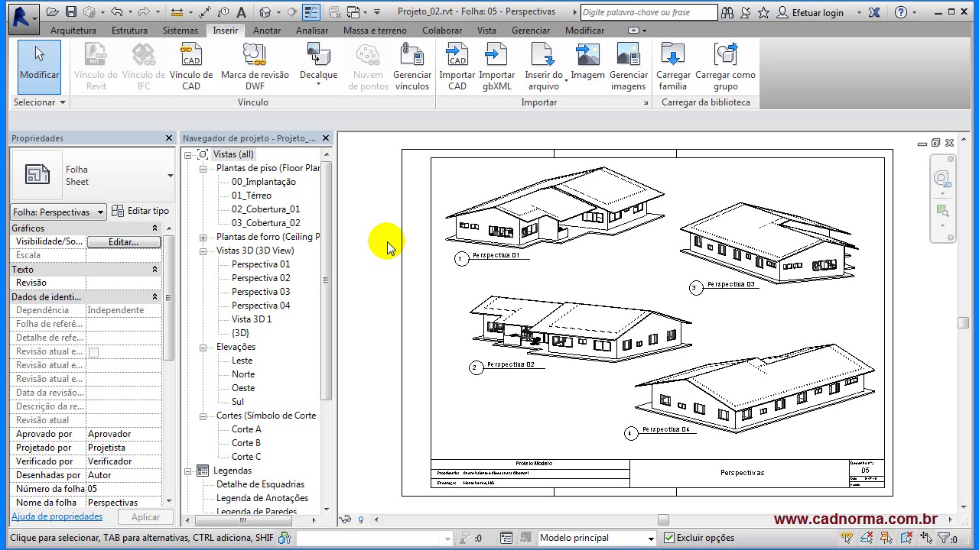
- Expand the ceiling plans in the project browser and open the 00_Implantação floor plan view
click(203, 237)
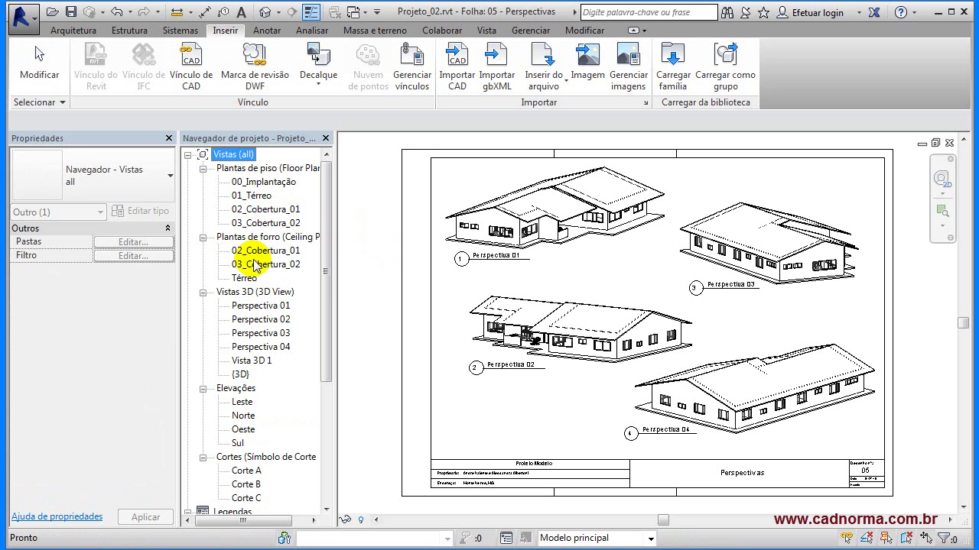
click(236, 389)
double_click(281, 183)
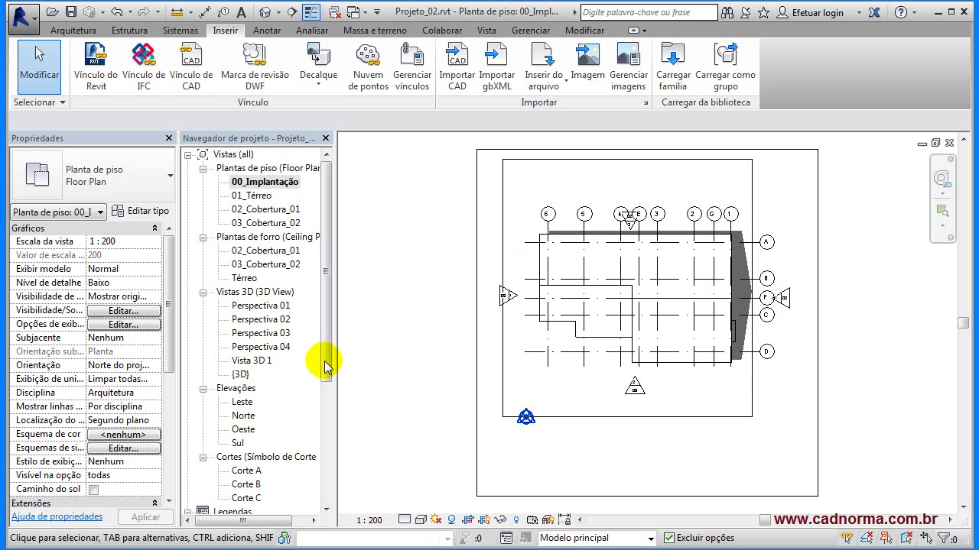
- Open the Detalhe de Esquadrias, Legenda de Anotações and Legenda de Paredes legends one after another to examine their contents
scroll(327, 362, down, 3)
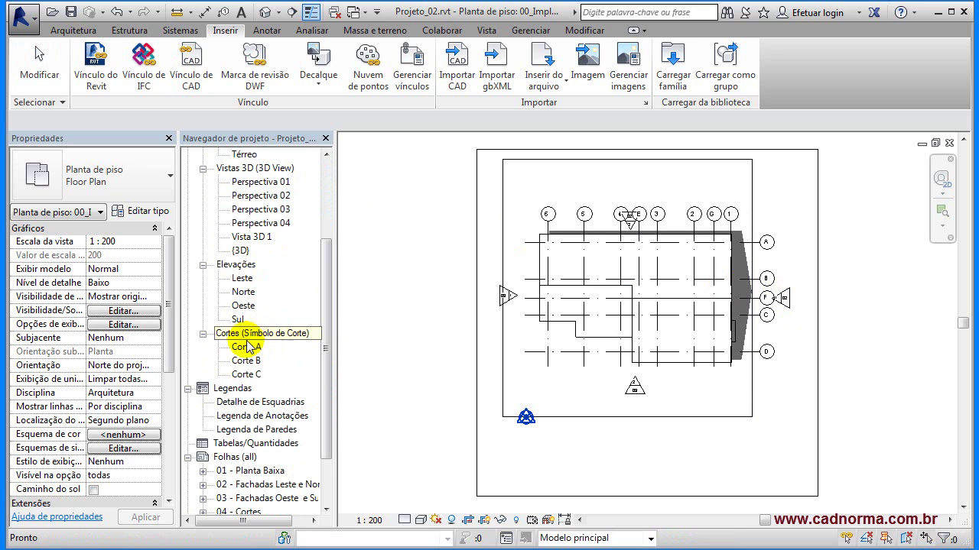
double_click(272, 406)
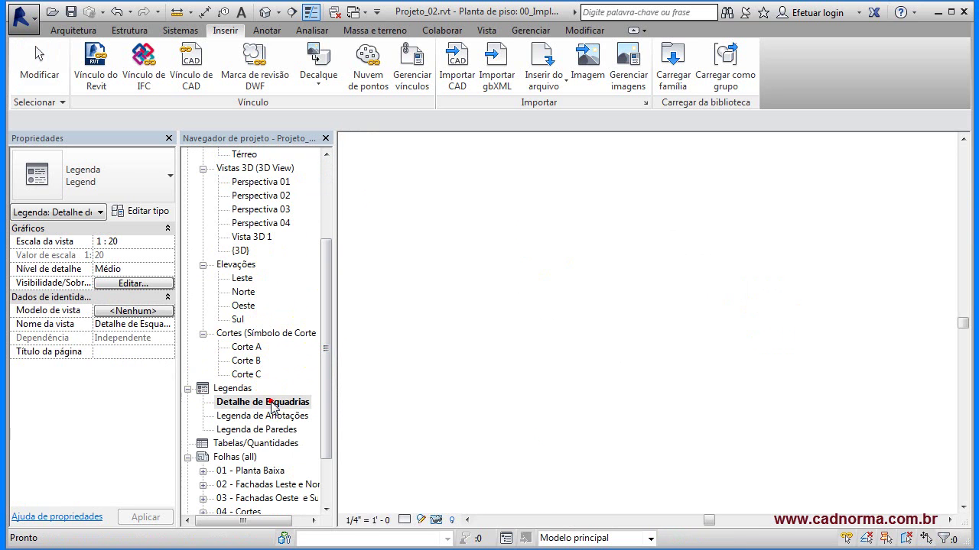
scroll(502, 386, down, 2)
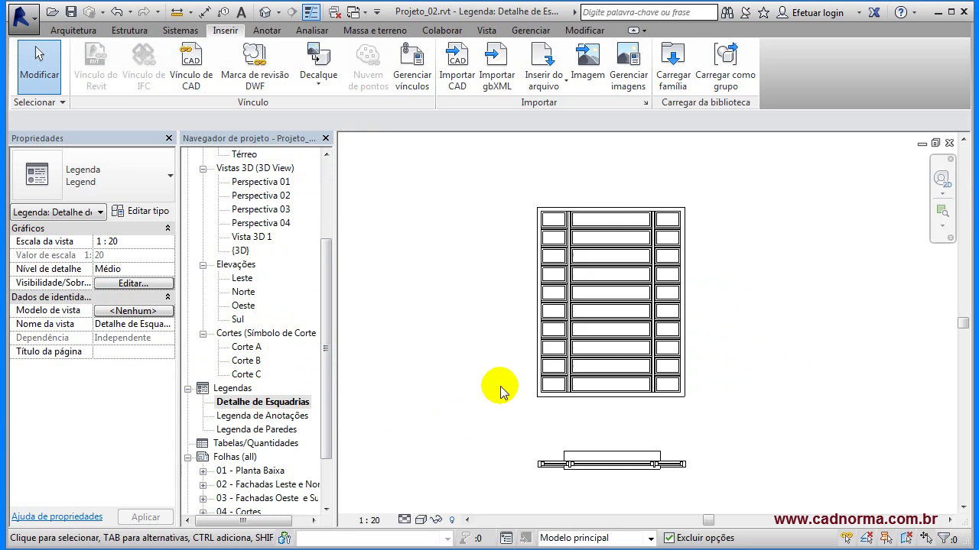
double_click(268, 417)
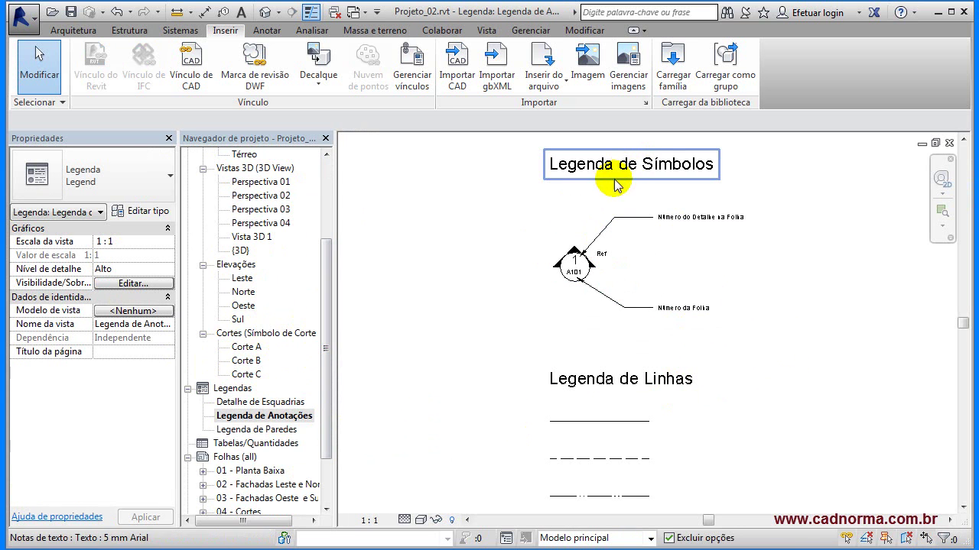
click(246, 430)
double_click(246, 431)
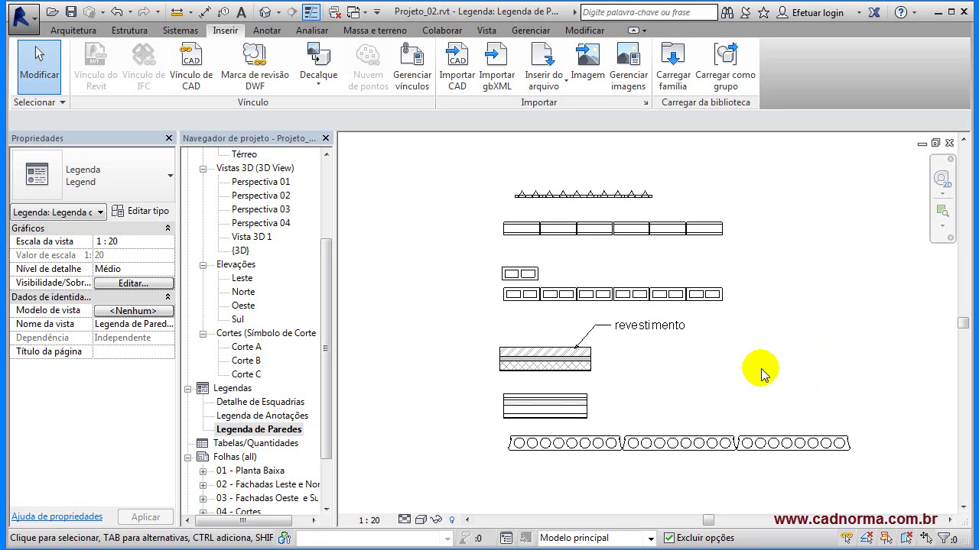
- Expand sheets 01 - Planta Baixa and 02 - Fachadas Leste e Norte to examine which views they contain
scroll(315, 195, up, 3)
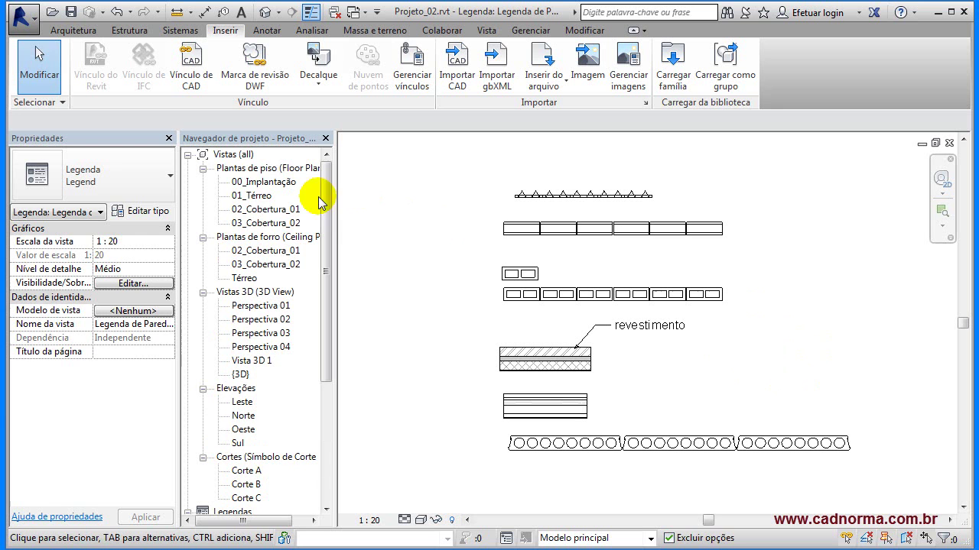
click(243, 184)
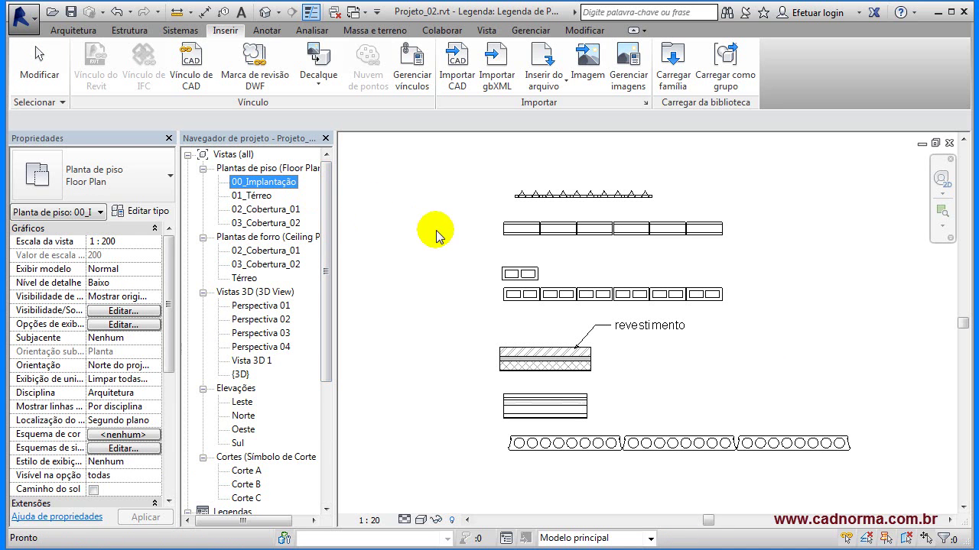
drag(334, 356, 324, 328)
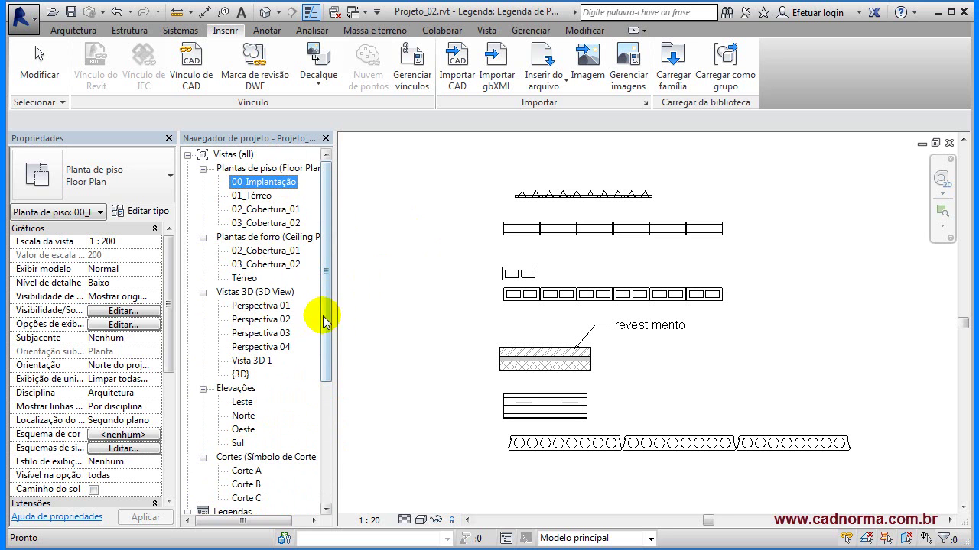
drag(323, 338, 328, 459)
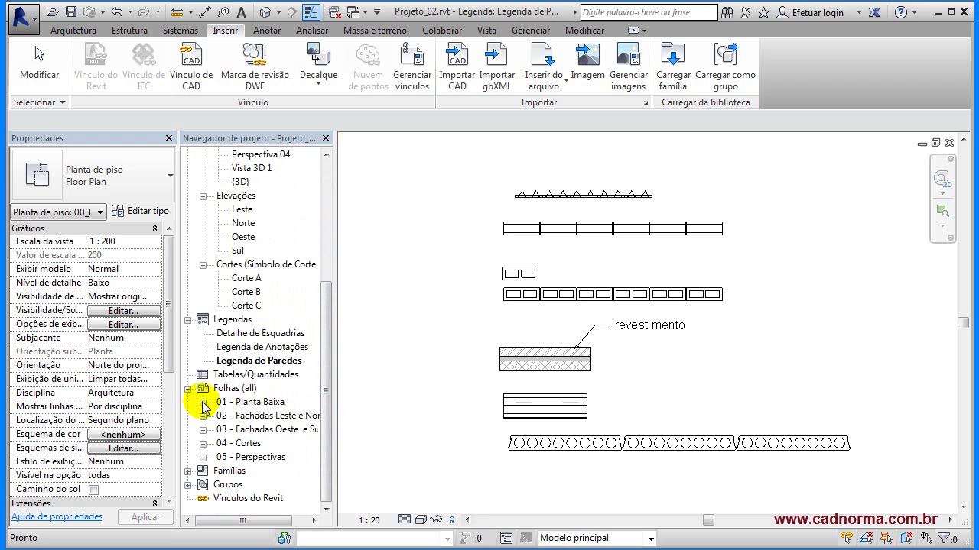
click(257, 403)
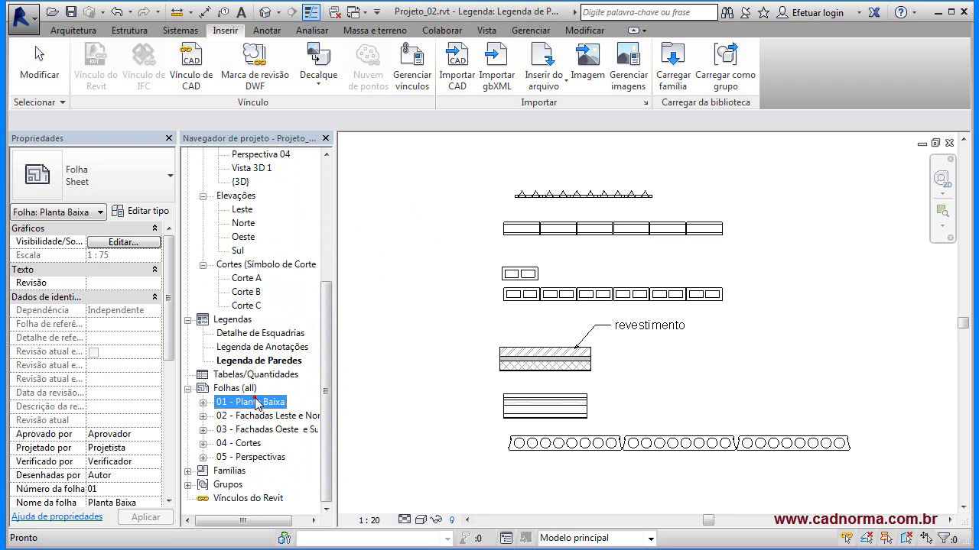
click(202, 403)
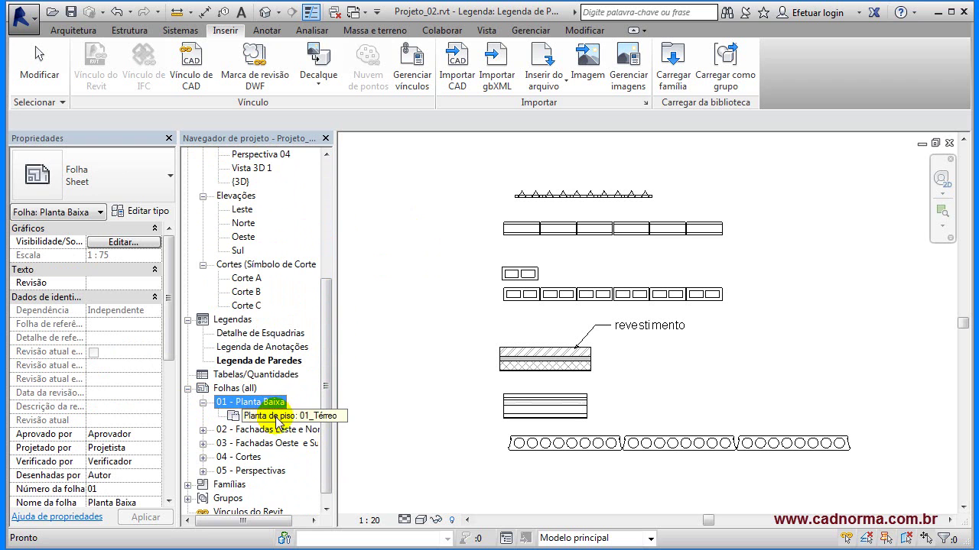
click(202, 430)
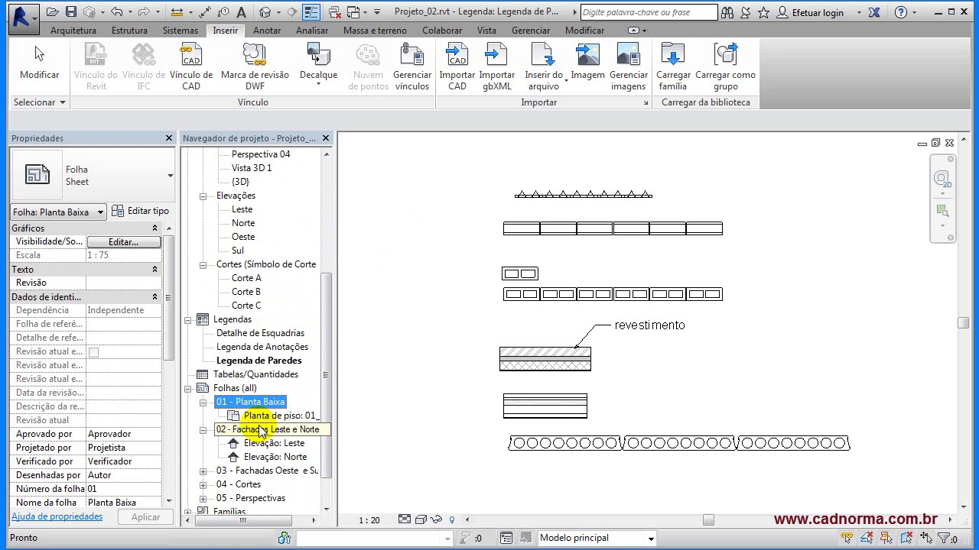
scroll(257, 422, down, 1)
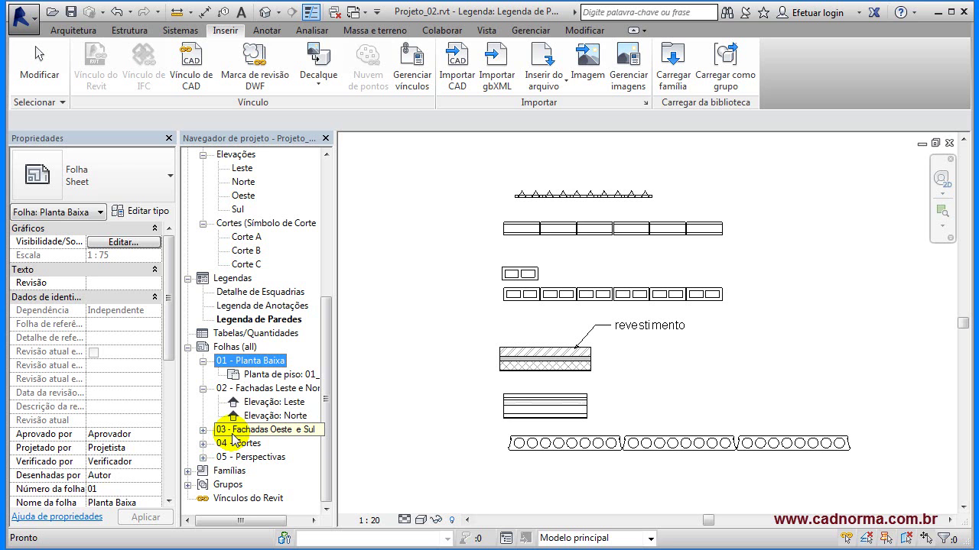
- Open the 00_Implantação floor plan and then the 01_Térreo floor plan
scroll(260, 230, up, 6)
click(257, 195)
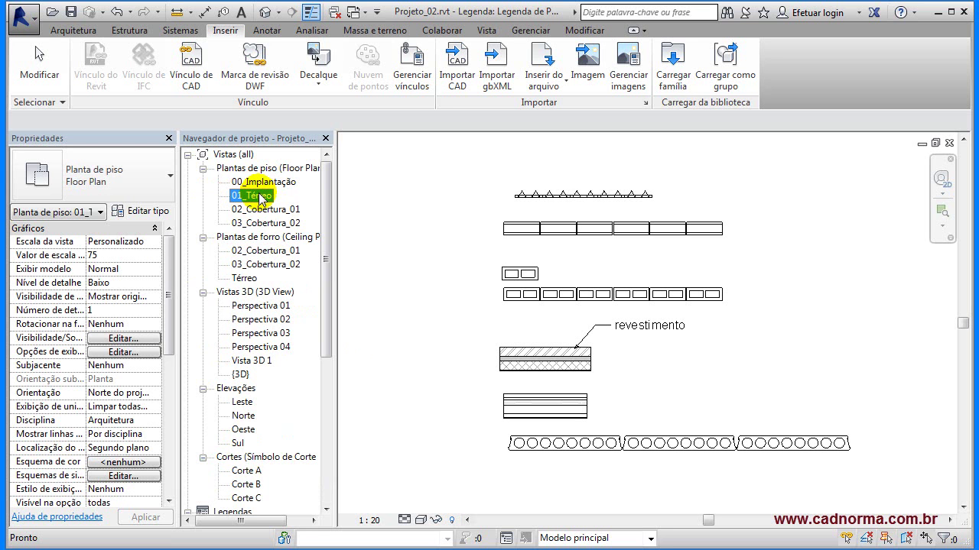
click(254, 183)
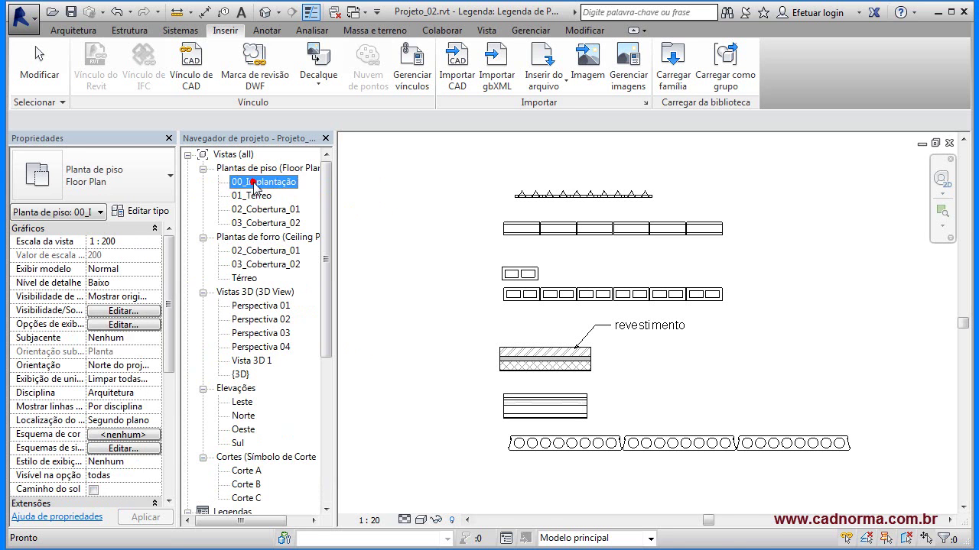
double_click(254, 183)
click(252, 196)
double_click(255, 197)
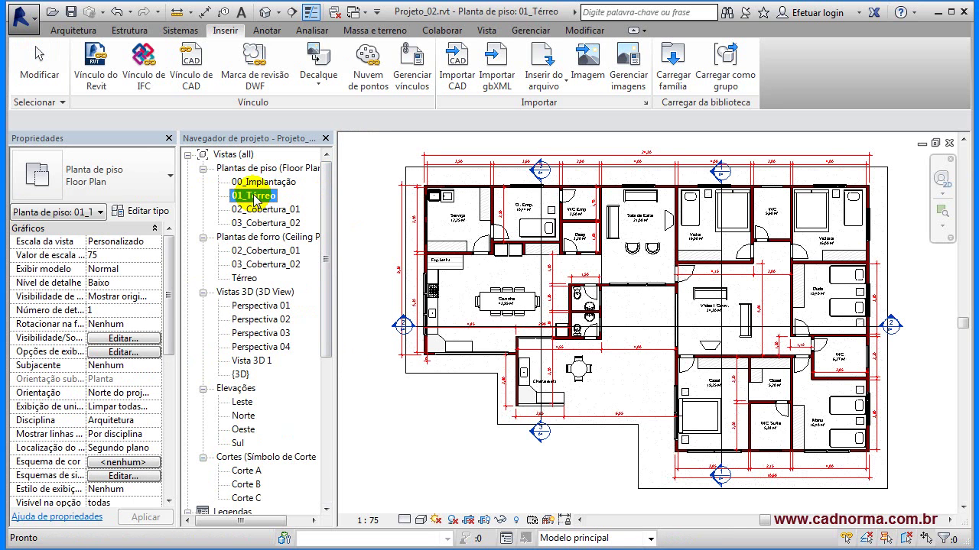
- Duplicate the 01_Térreo floor plan view without its detailing, using the plain Duplicar option
right_click(254, 197)
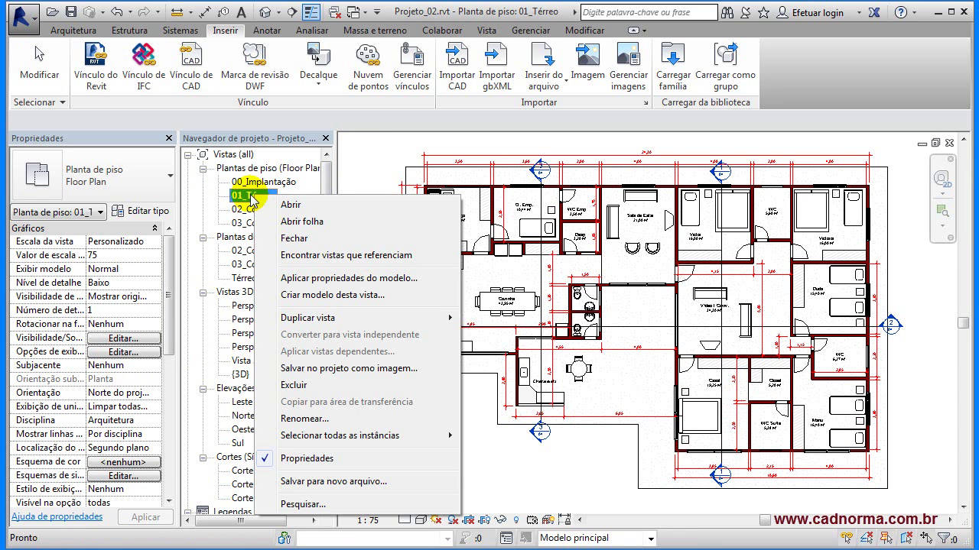
mouse_move(382, 317)
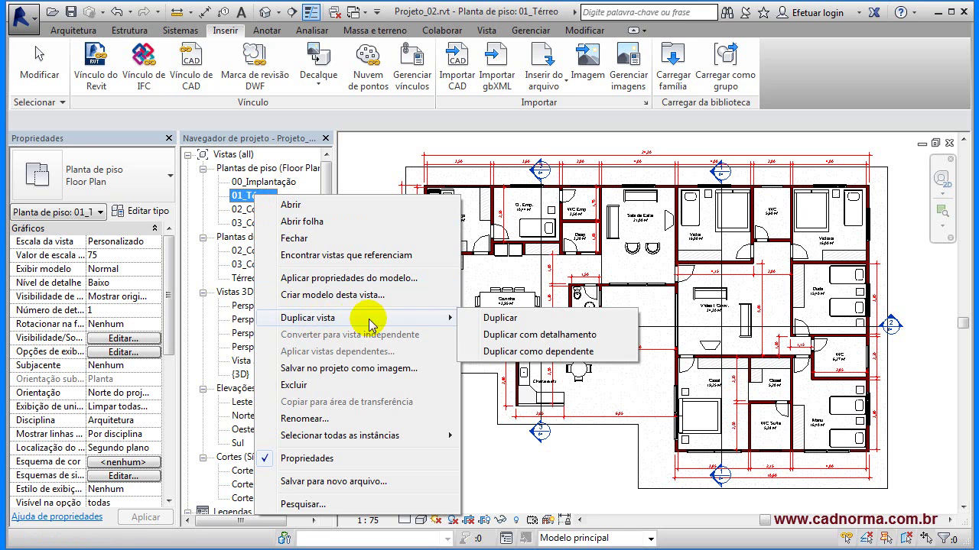
click(524, 322)
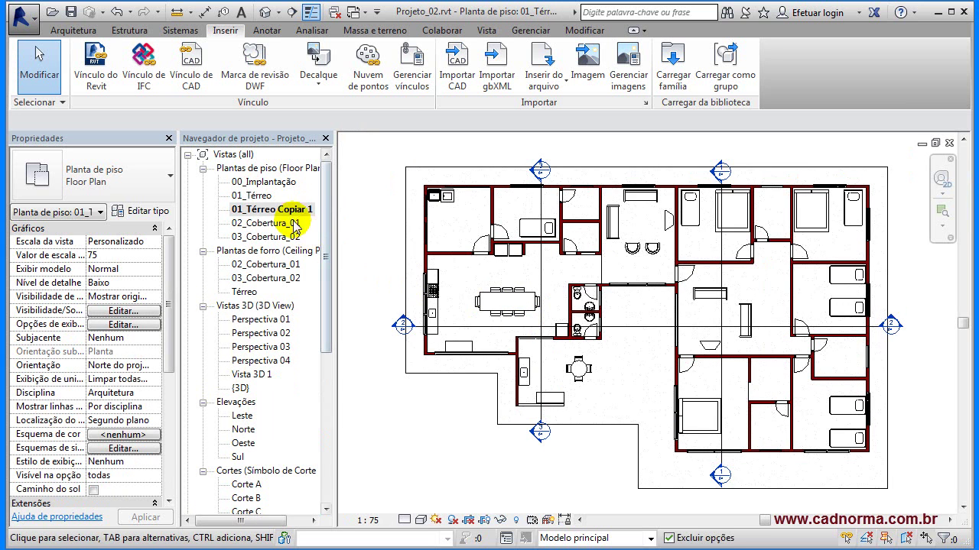
- Open 01_Térreo and its plain duplicate 01_Térreo Copiar 1 in turn to compare their annotations
click(256, 197)
double_click(256, 197)
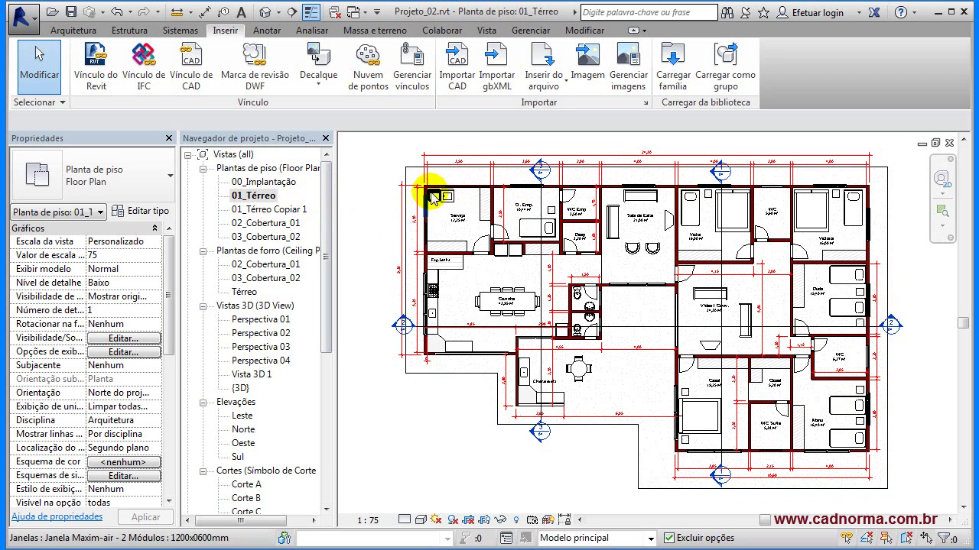
double_click(271, 210)
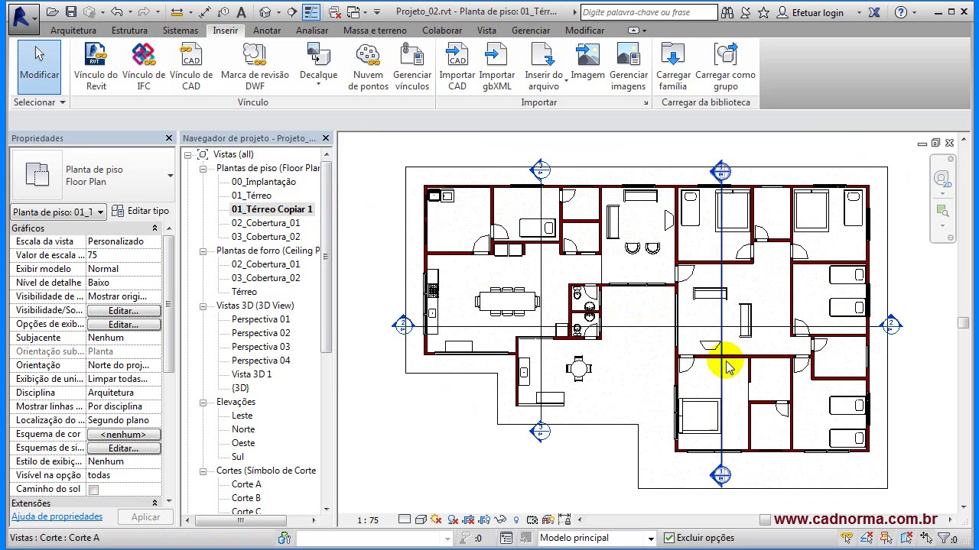
- Duplicate the original 01_Térreo floor plan view with detailing (Duplicar com detalhamento)
click(258, 200)
right_click(259, 201)
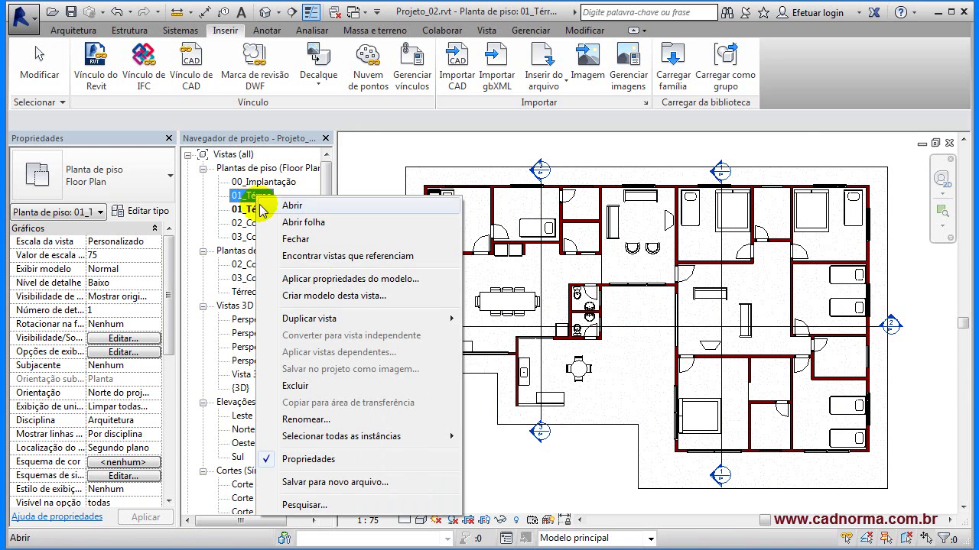
mouse_move(344, 318)
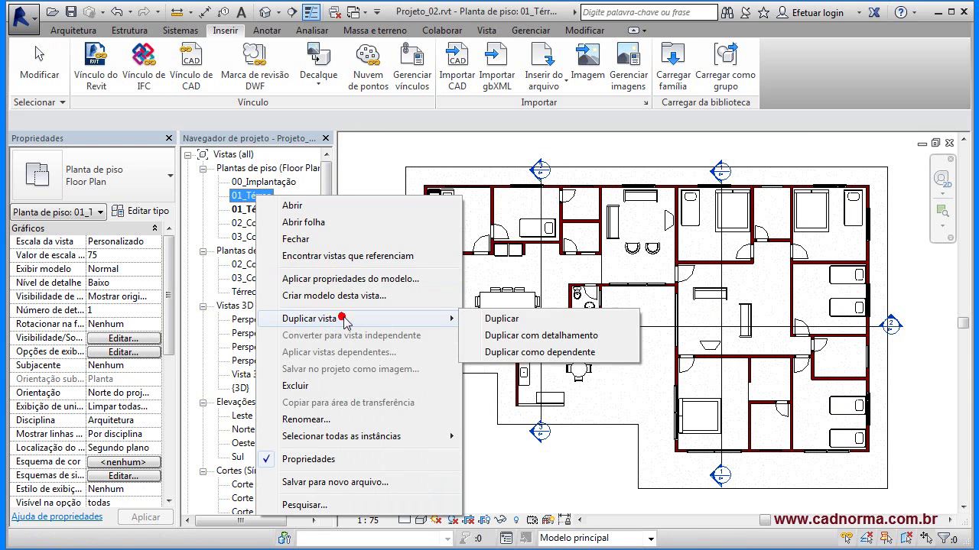
click(541, 337)
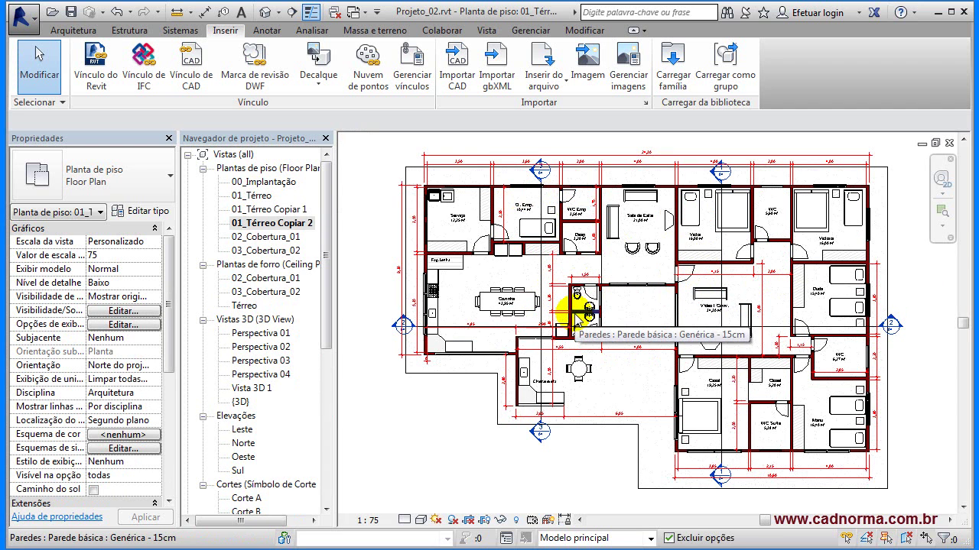
click(251, 196)
right_click(254, 196)
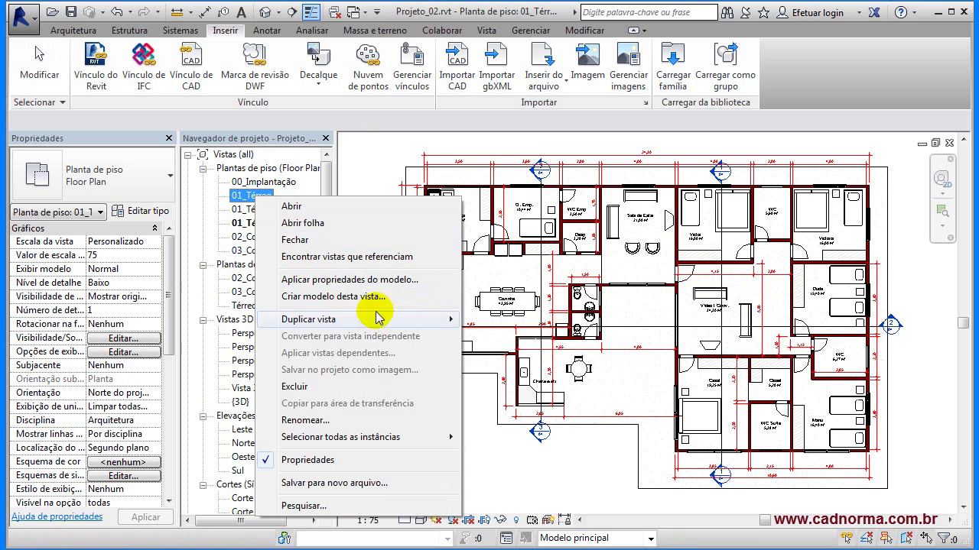
mouse_move(376, 319)
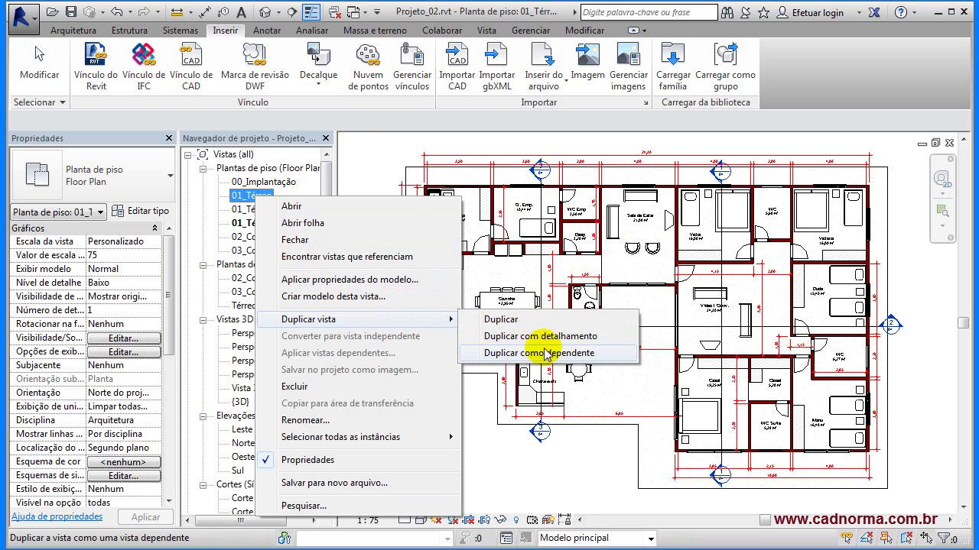
click(235, 202)
- Open the 01_Térreo Copiar 1 view and select 01_Térreo Copiar 2 to review the two independent copies
double_click(251, 208)
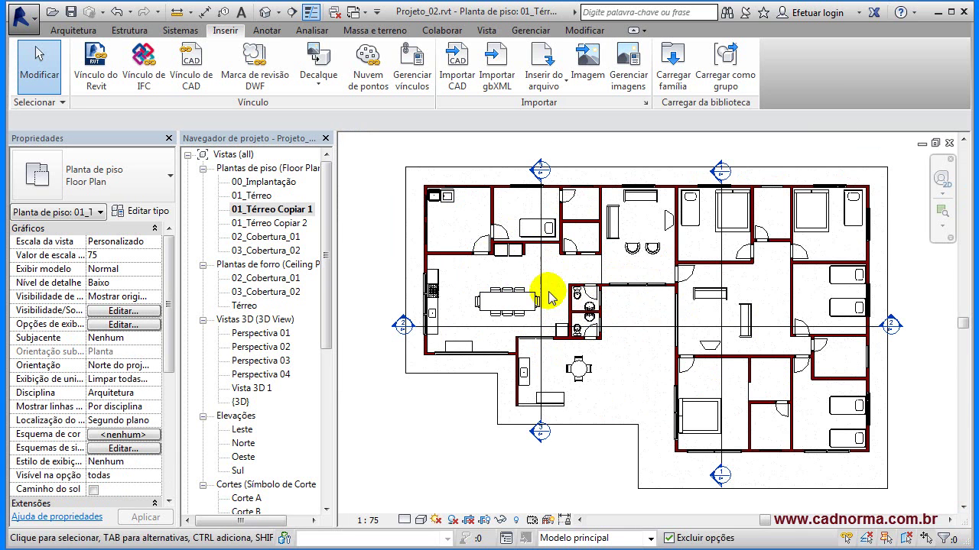
click(282, 222)
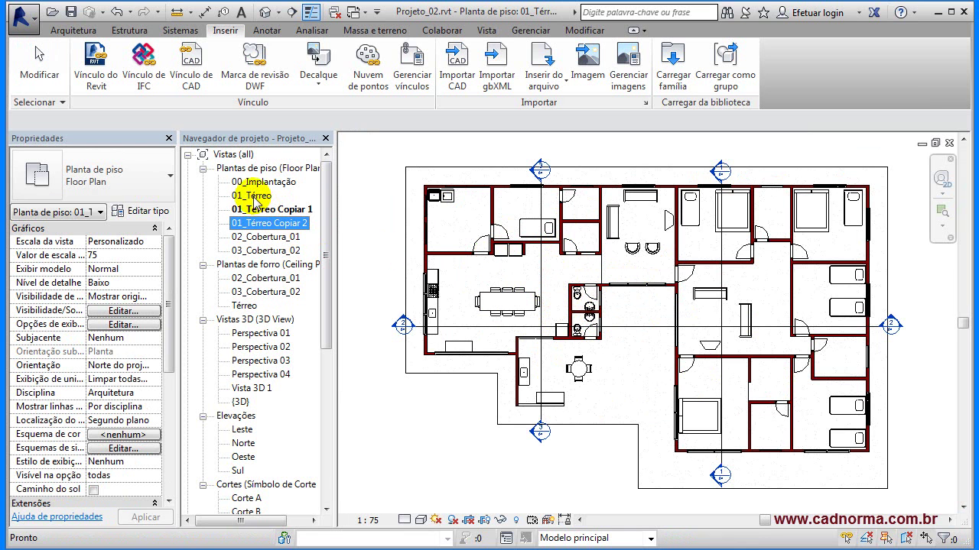
- Open the original 01_Térreo floor plan and duplicate it as a dependent view (Duplicar como dependente)
double_click(252, 197)
right_click(254, 202)
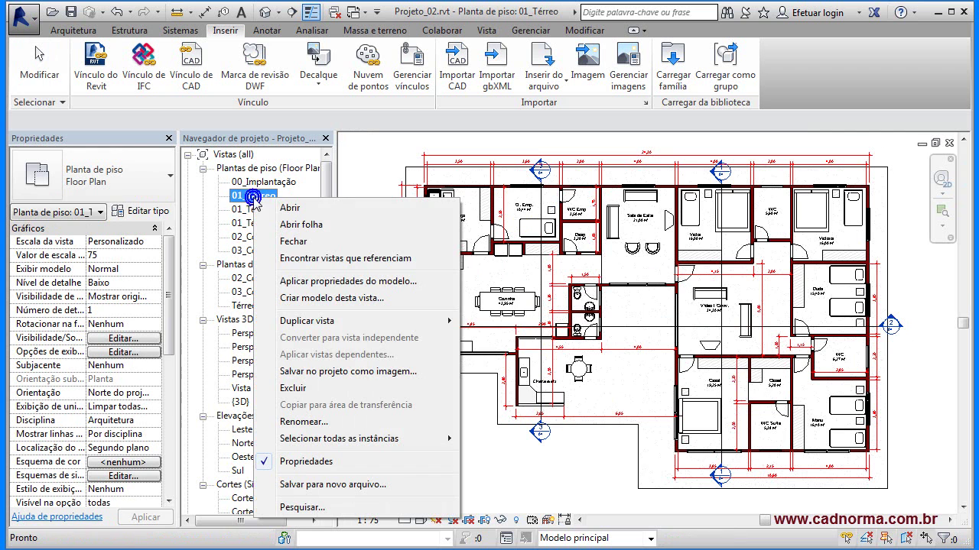
mouse_move(358, 328)
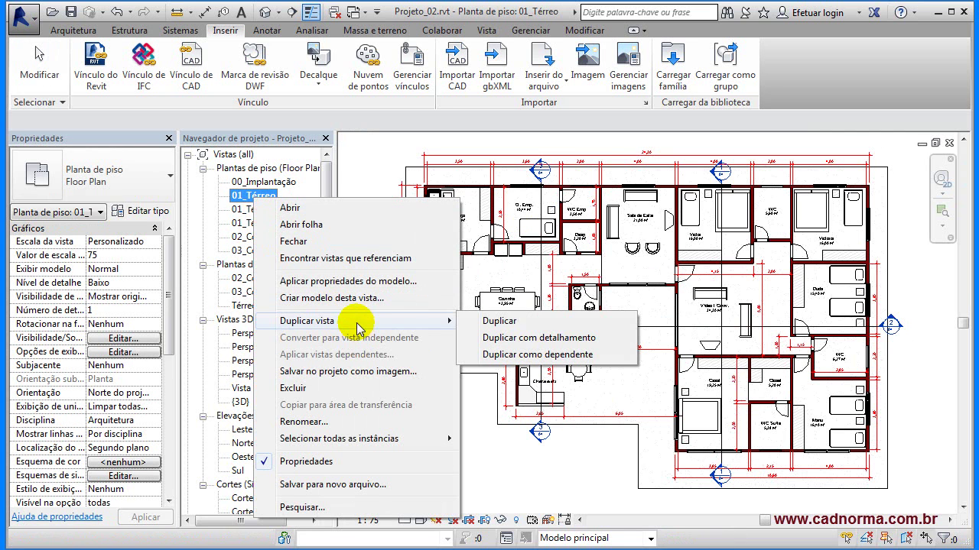
click(539, 357)
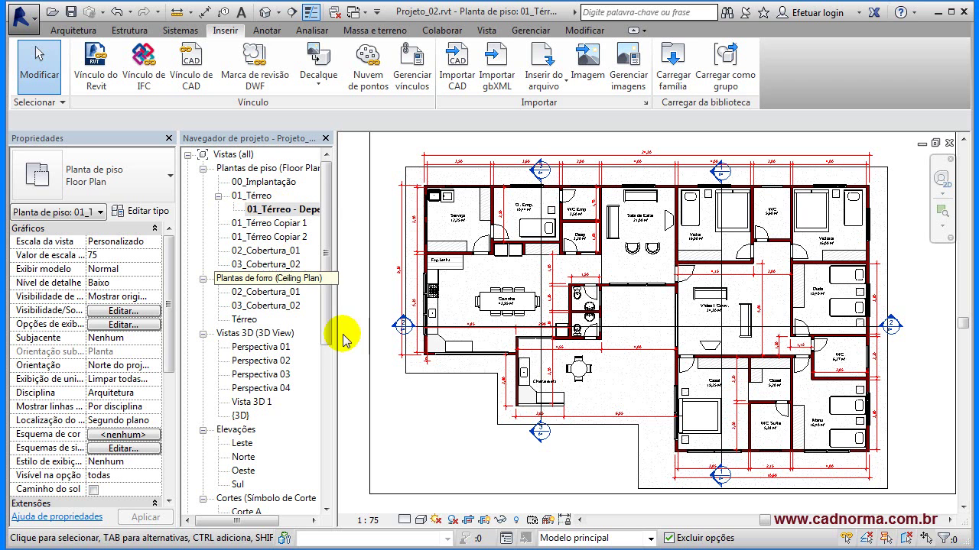
- Open the 01_Térreo parent view and its dependent view in turn to compare them
double_click(253, 196)
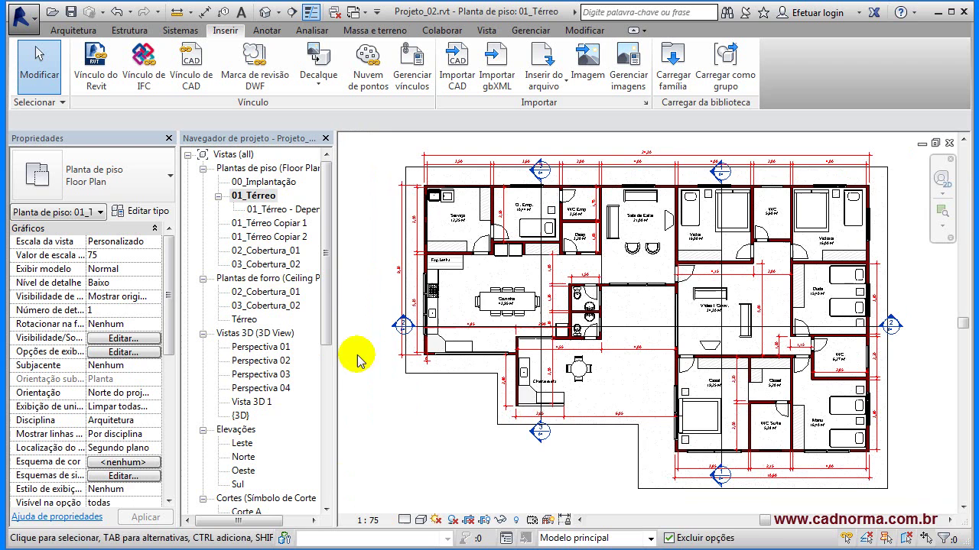
double_click(264, 209)
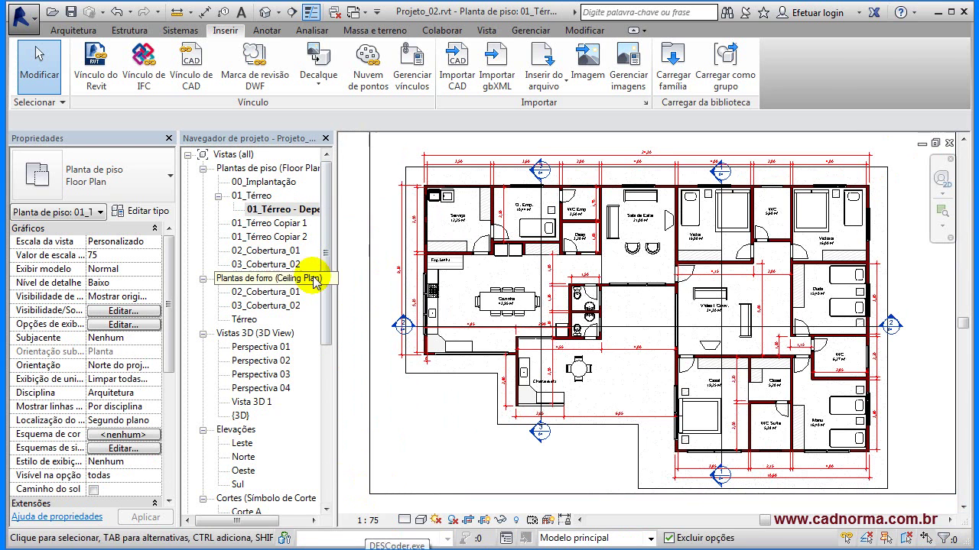
- Set the scale of the parent 01_Térreo view to 1:50 and open its dependent view to compare
double_click(257, 197)
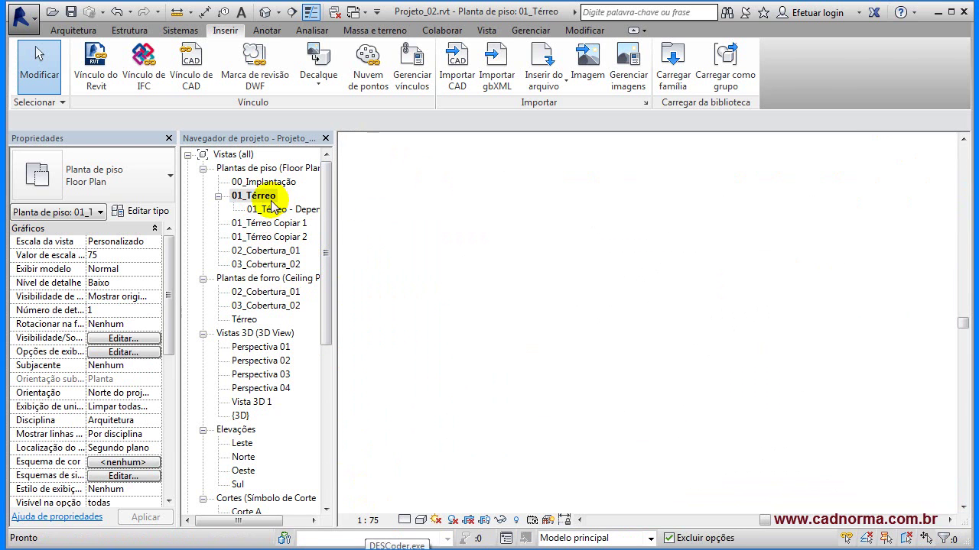
click(384, 518)
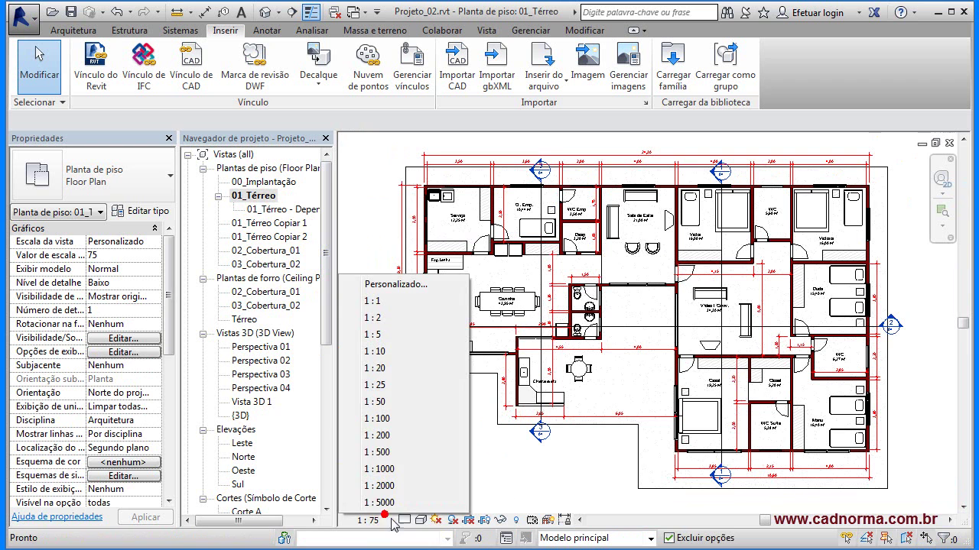
click(393, 404)
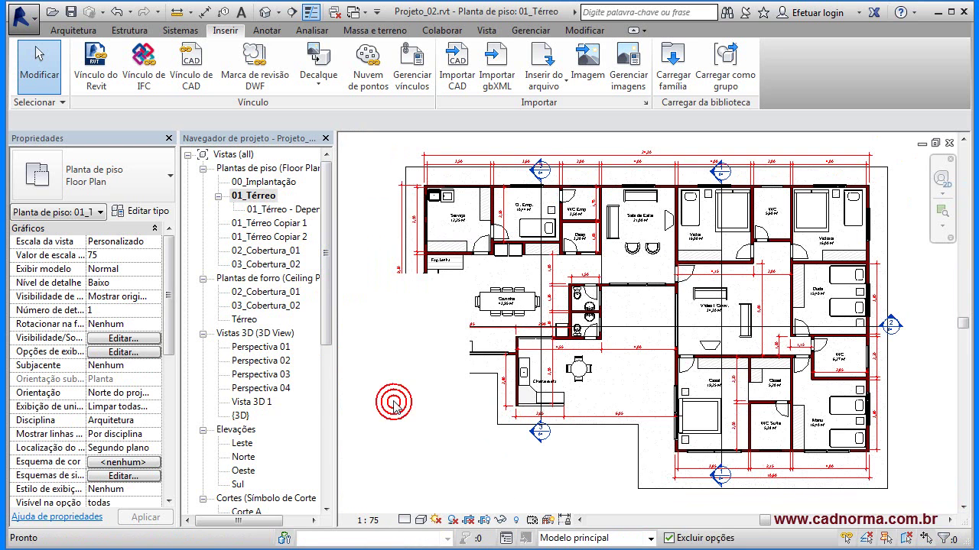
click(289, 210)
double_click(290, 211)
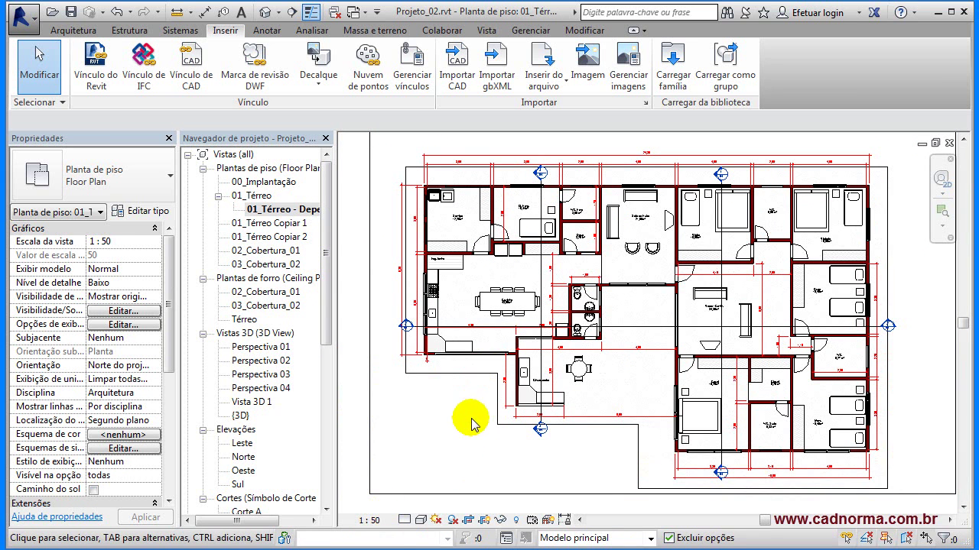
- Review the Duplicar vista options of the 01_Térreo view and reopen the parent floor plan
click(264, 209)
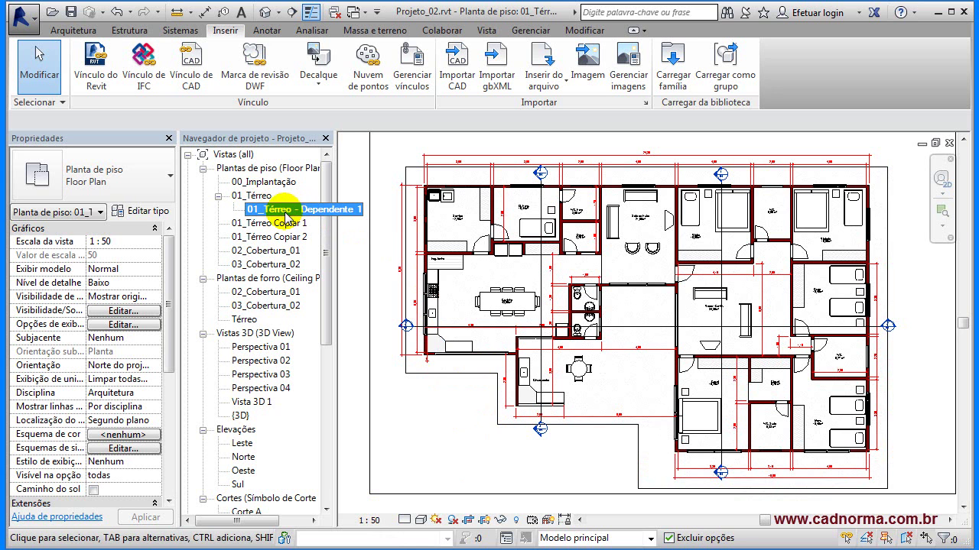
right_click(255, 196)
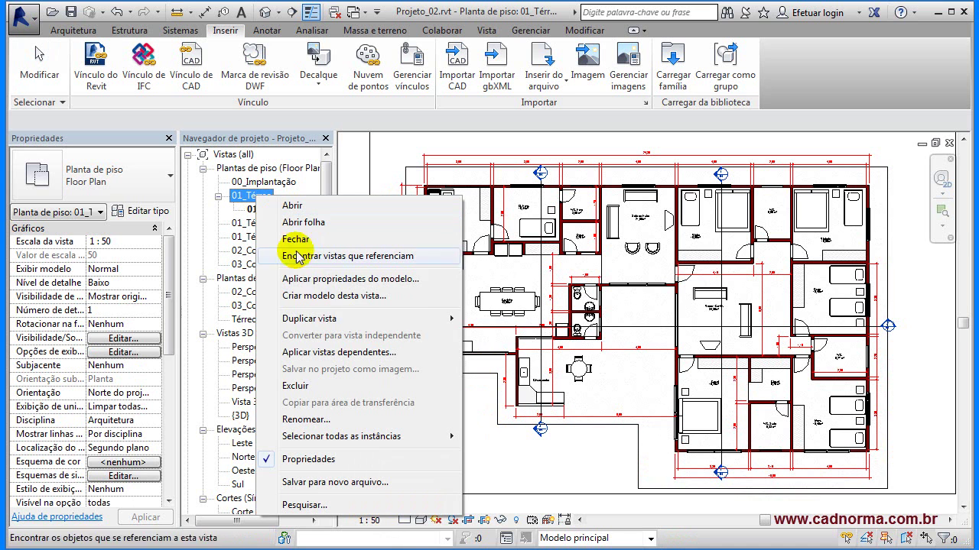
mouse_move(371, 318)
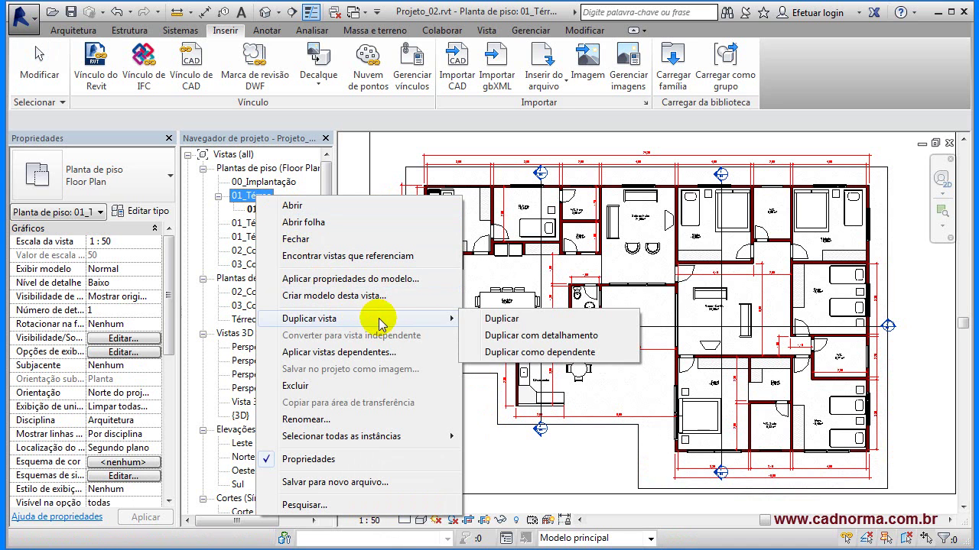
double_click(238, 199)
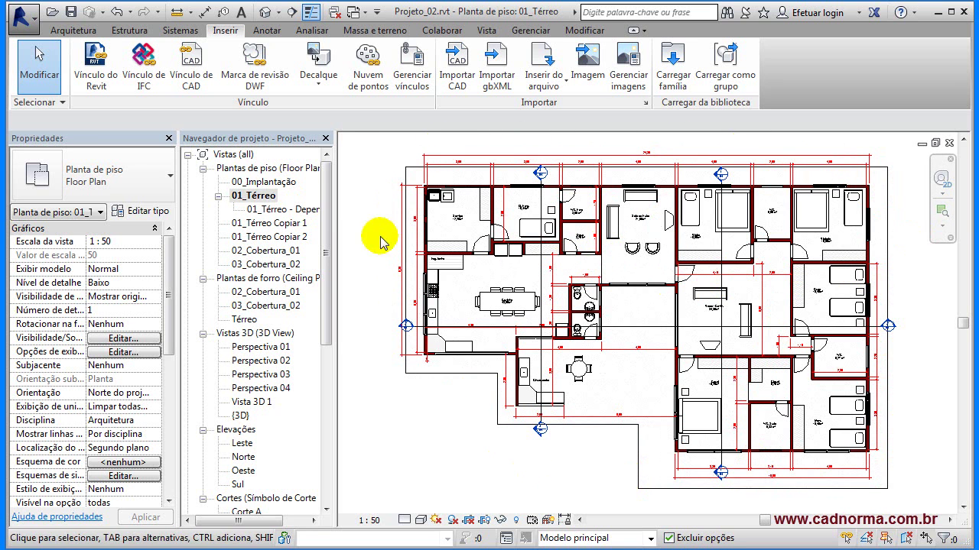
- Open the 01_Térreo - Dependente 1 view and compare it with its parent in the project browser
click(268, 214)
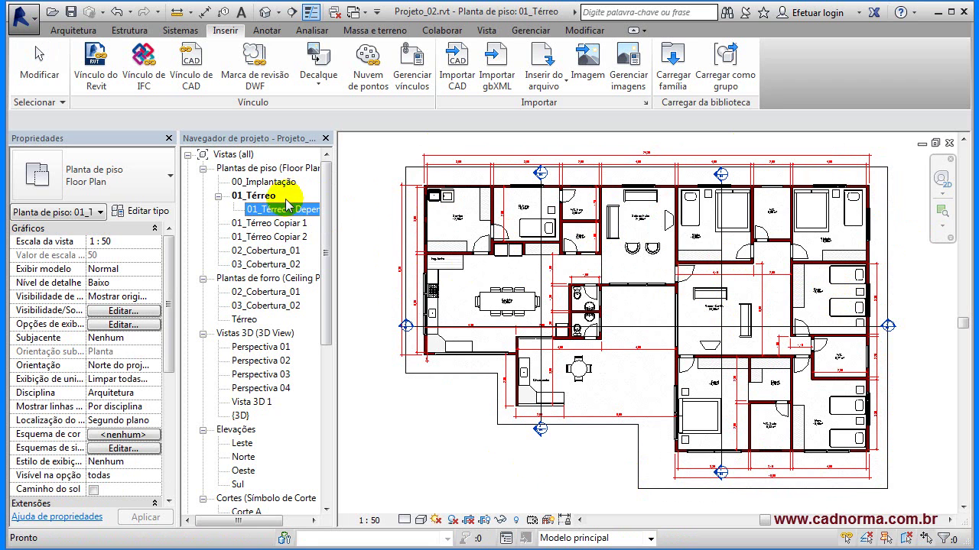
click(257, 197)
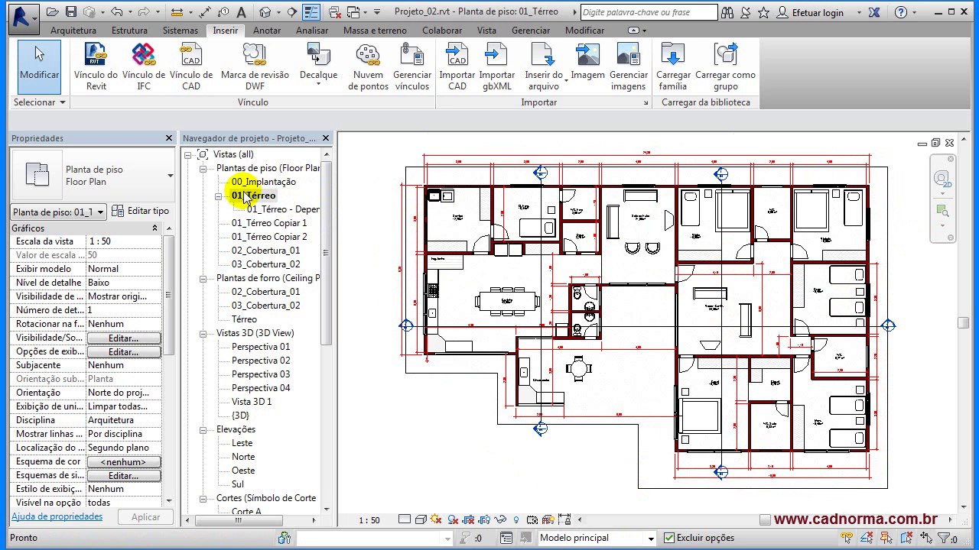
click(284, 212)
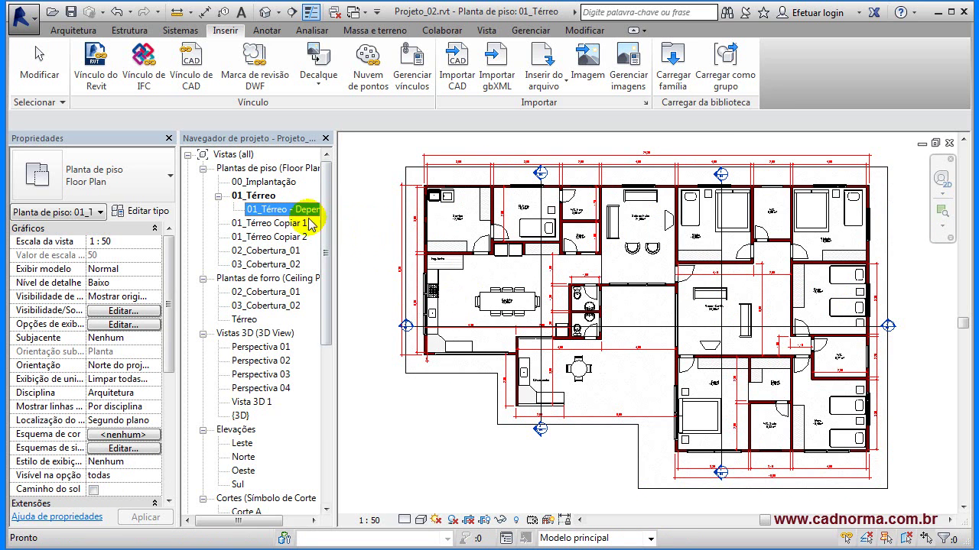
double_click(283, 213)
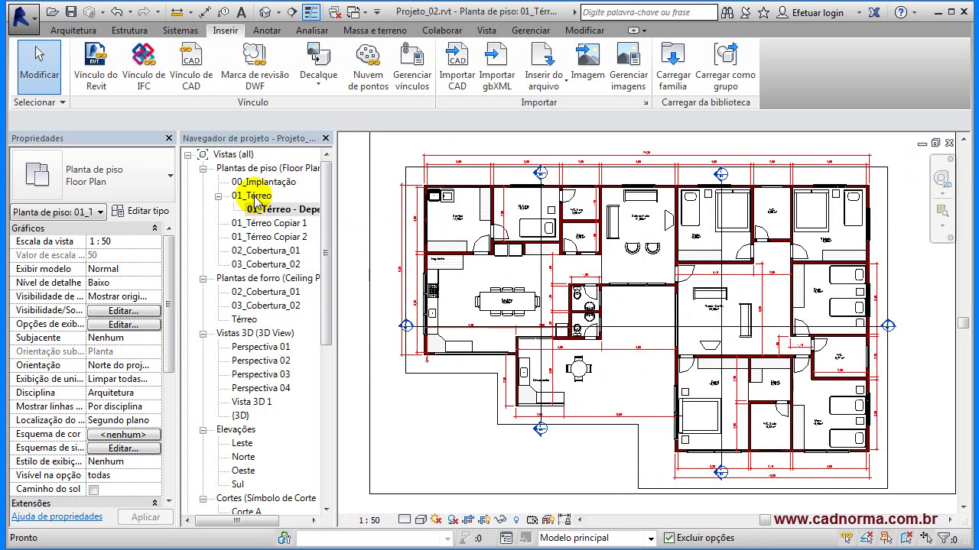
click(254, 197)
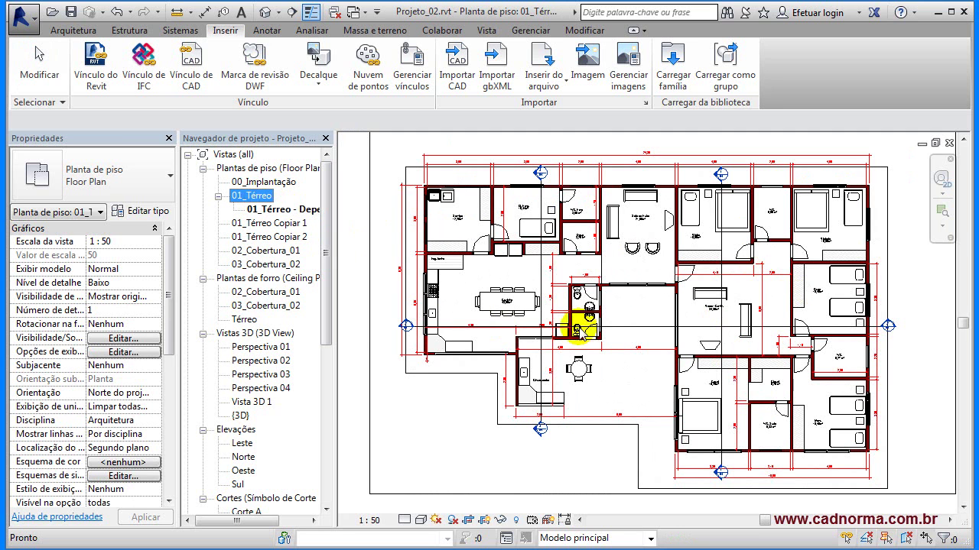
click(304, 211)
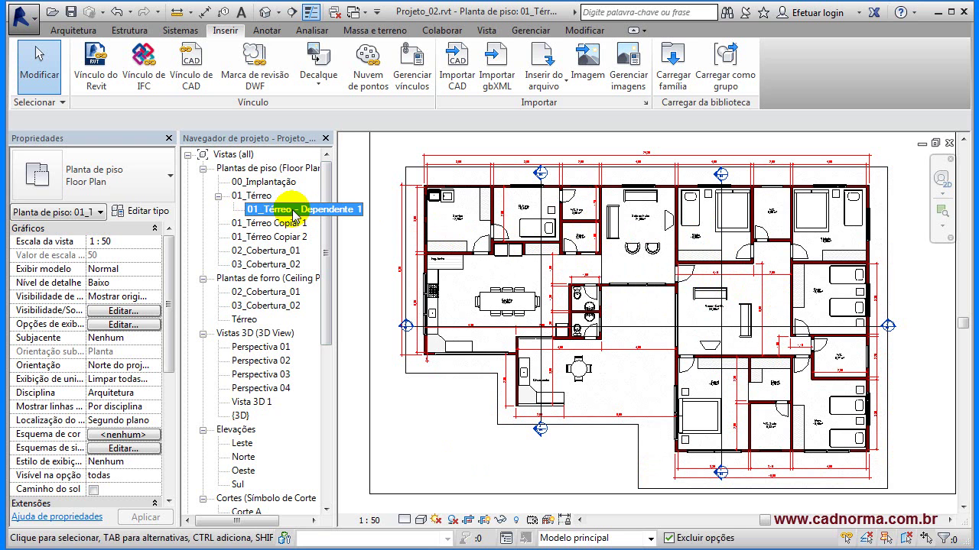
- Duplicate the 01_Térreo parent view again as a dependent view (Duplicar como dependente)
click(257, 196)
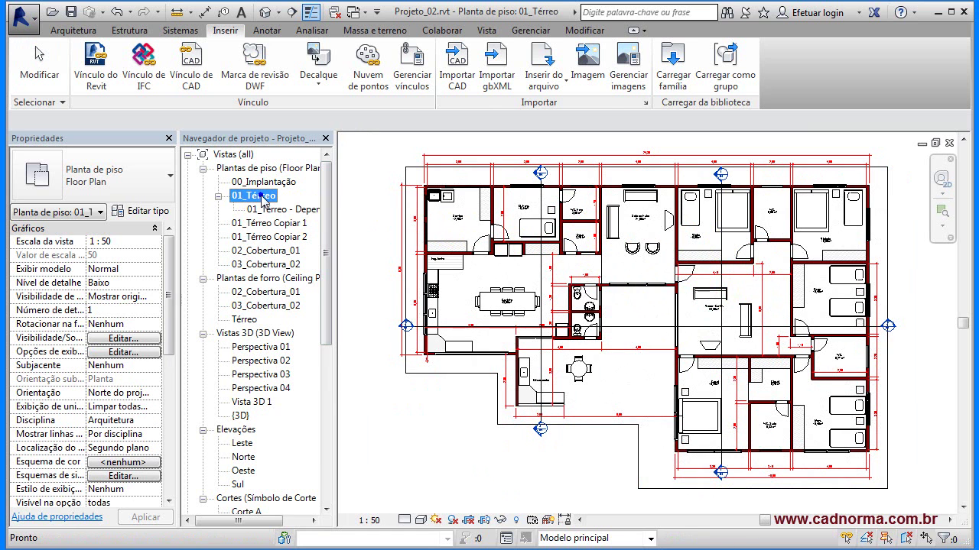
right_click(257, 197)
mouse_move(355, 322)
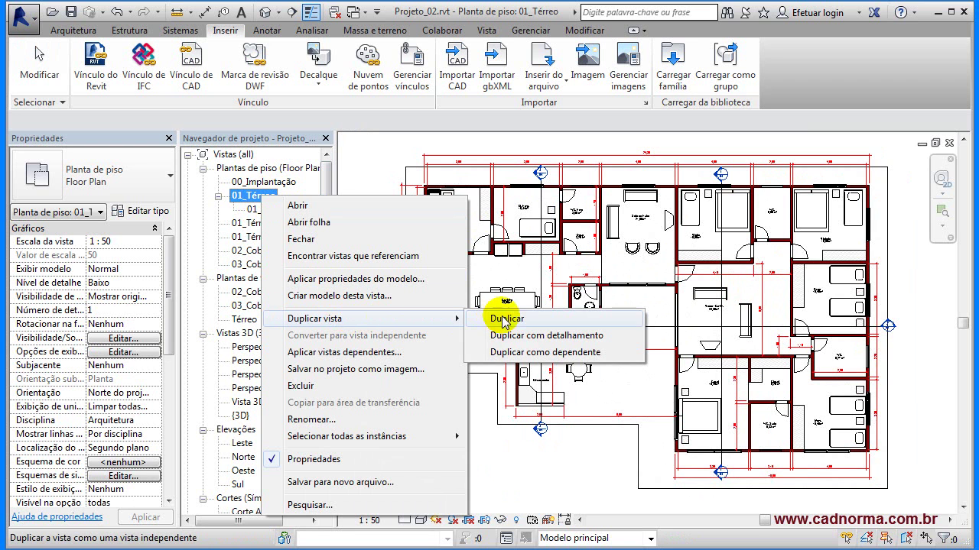
click(522, 352)
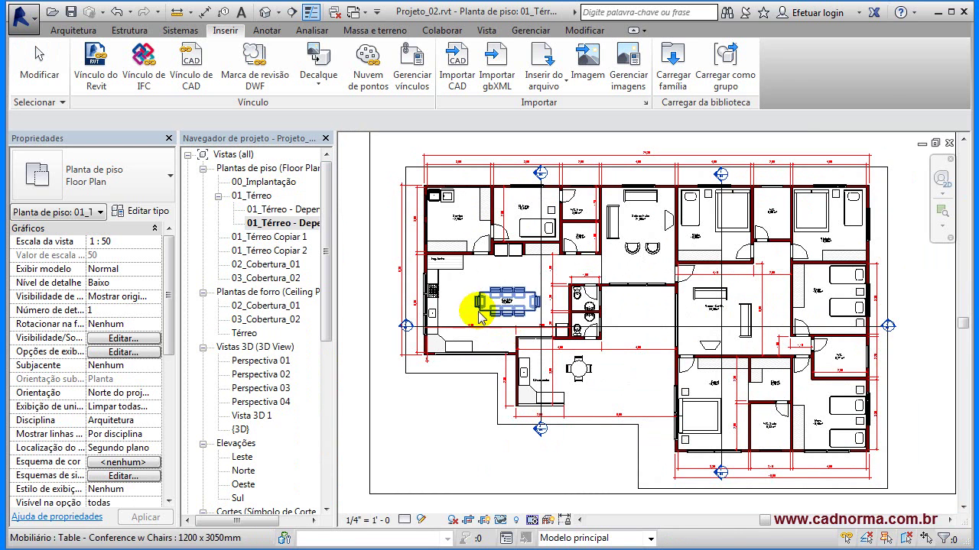
- Open 01_Térreo - Dependente 1 and shrink its crop region to show only the left part of the house
double_click(279, 209)
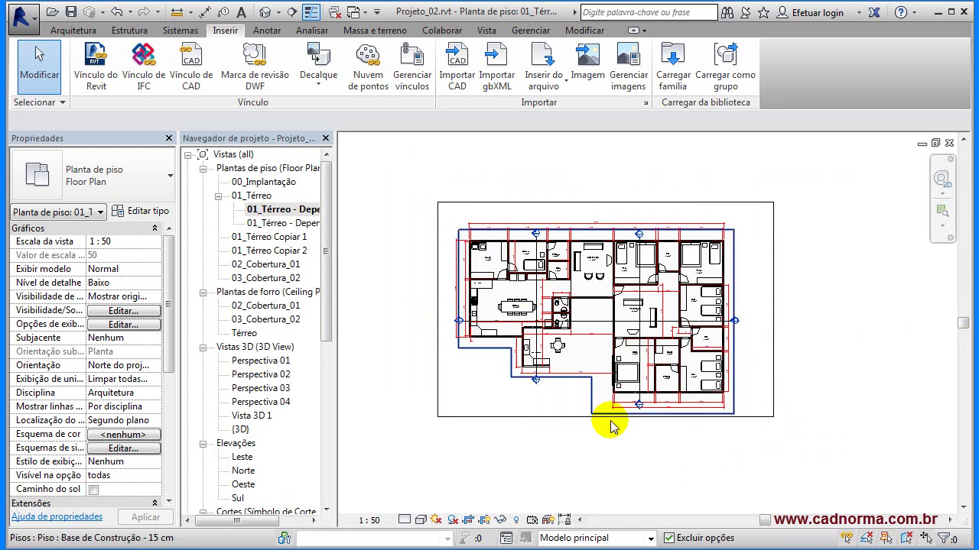
click(539, 418)
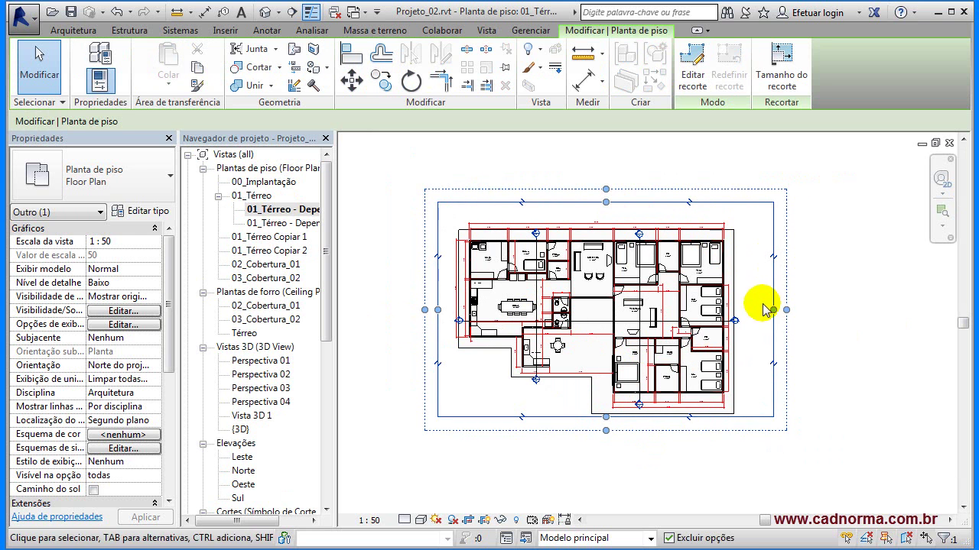
drag(773, 310, 612, 306)
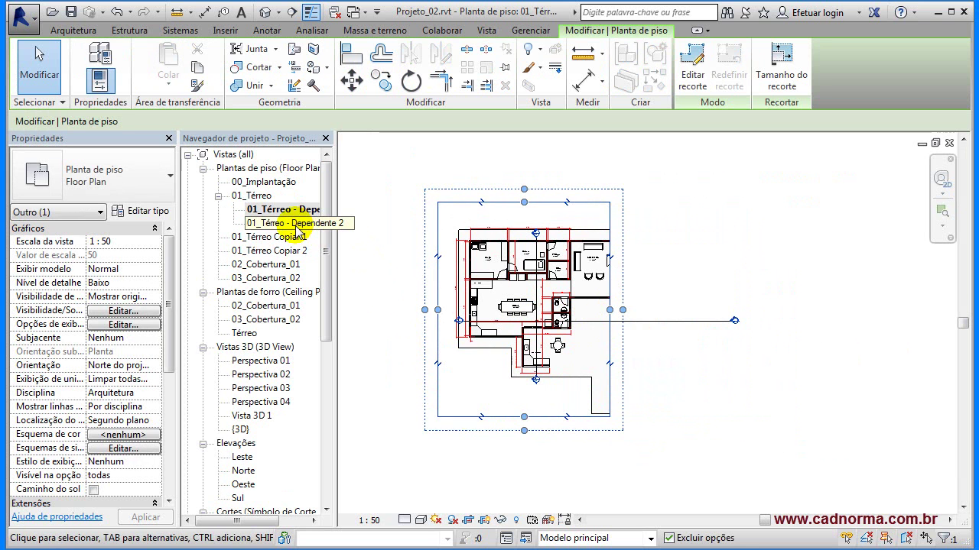
- Open 01_Térreo - Dependente 2 and shrink its crop region to show only the right part of the house
double_click(294, 224)
scroll(604, 378, down, 3)
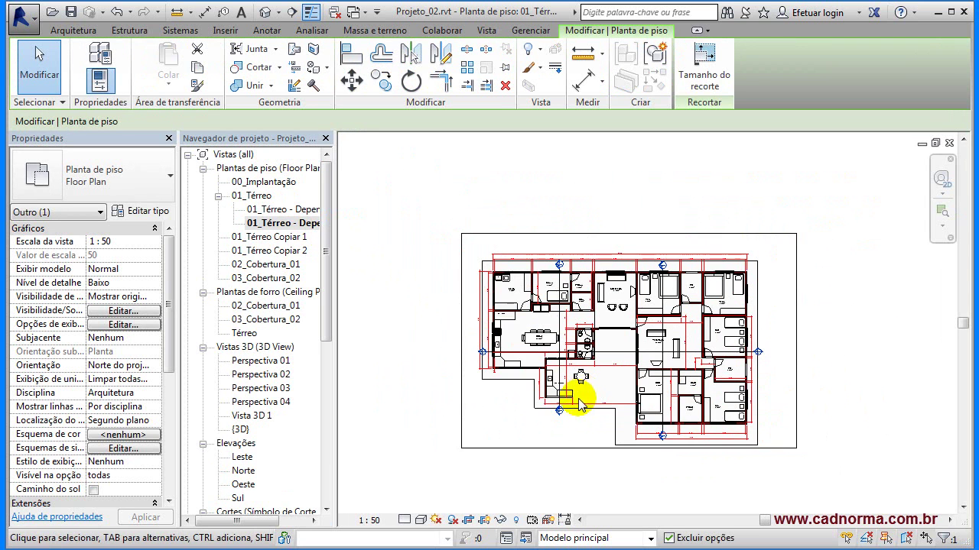
click(550, 444)
drag(462, 342, 627, 341)
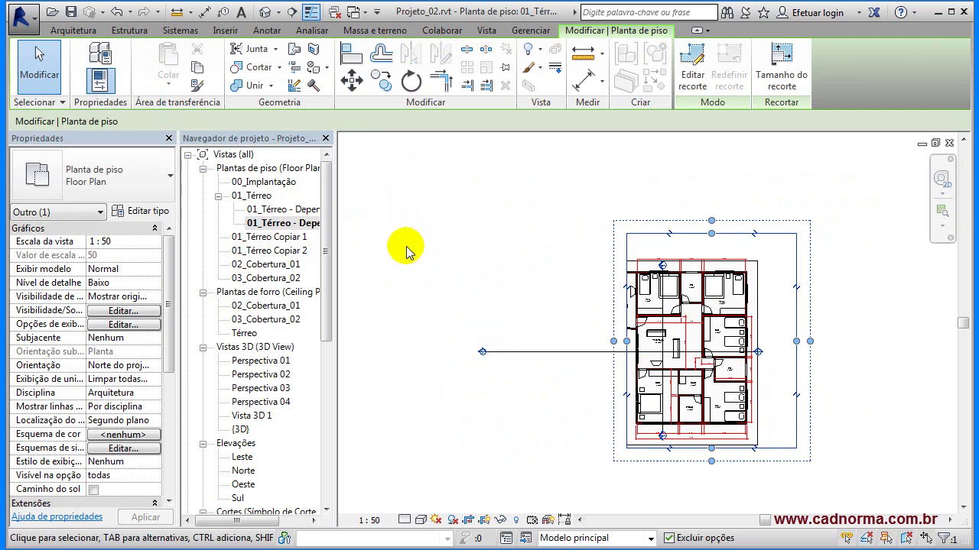
click(459, 250)
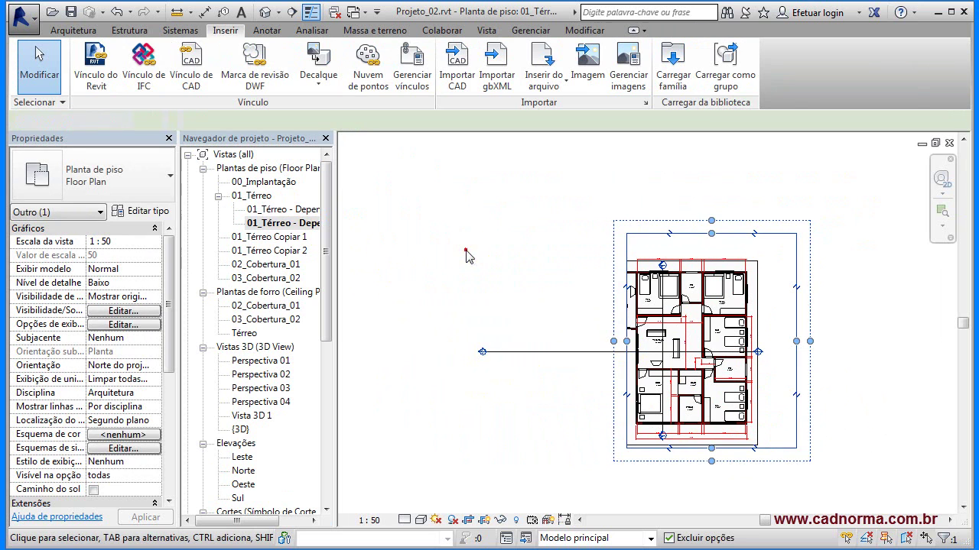
- Open both cropped dependent views and the 01_Térreo parent in turn to compare how the plan is split
double_click(290, 211)
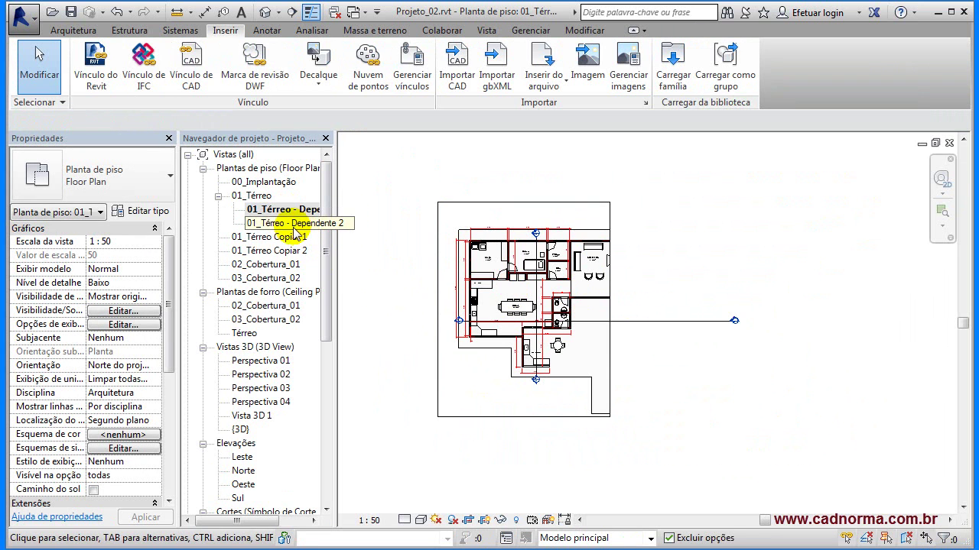
double_click(291, 224)
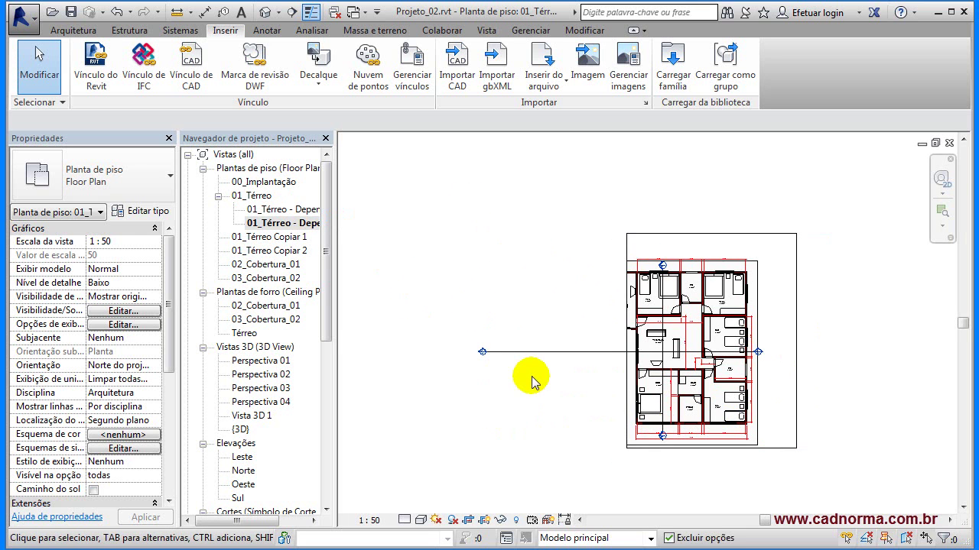
double_click(256, 196)
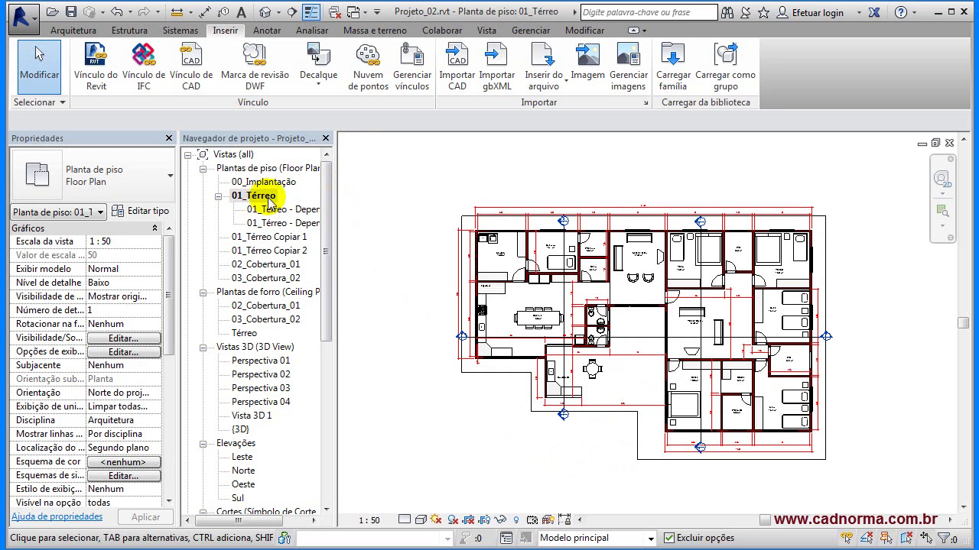
double_click(279, 222)
double_click(258, 196)
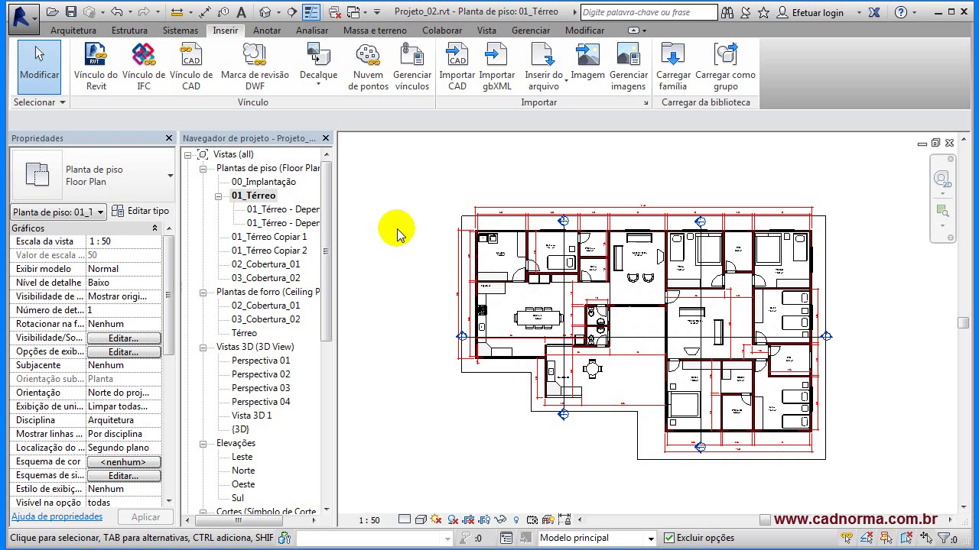
click(488, 426)
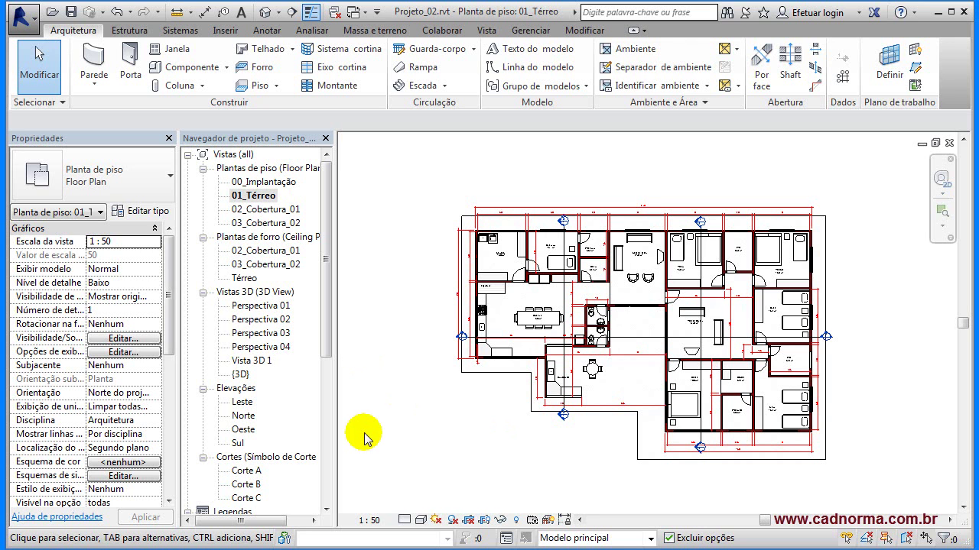
- Open the Sul elevation and examine its level markers, the related floor plans and the Nível tool description, dismissing the save reminder
click(238, 389)
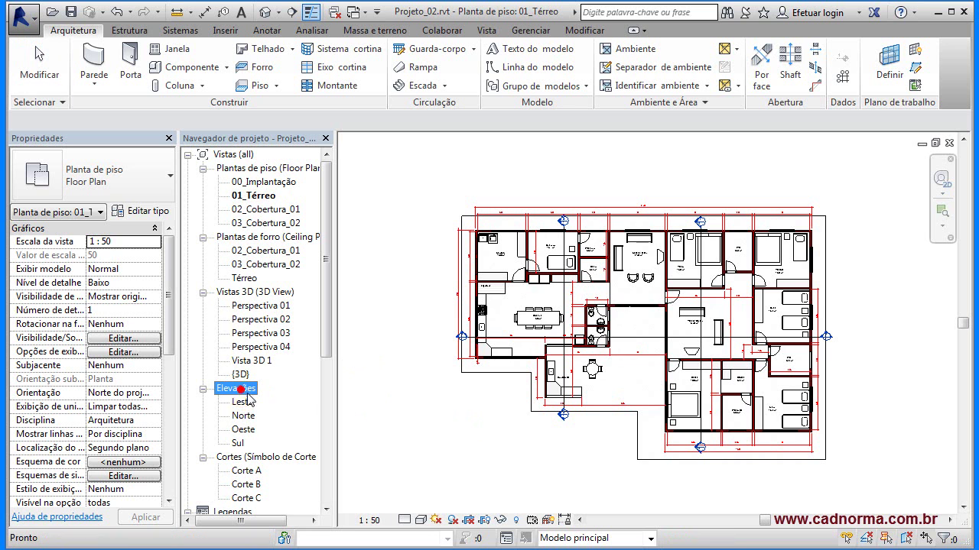
double_click(239, 444)
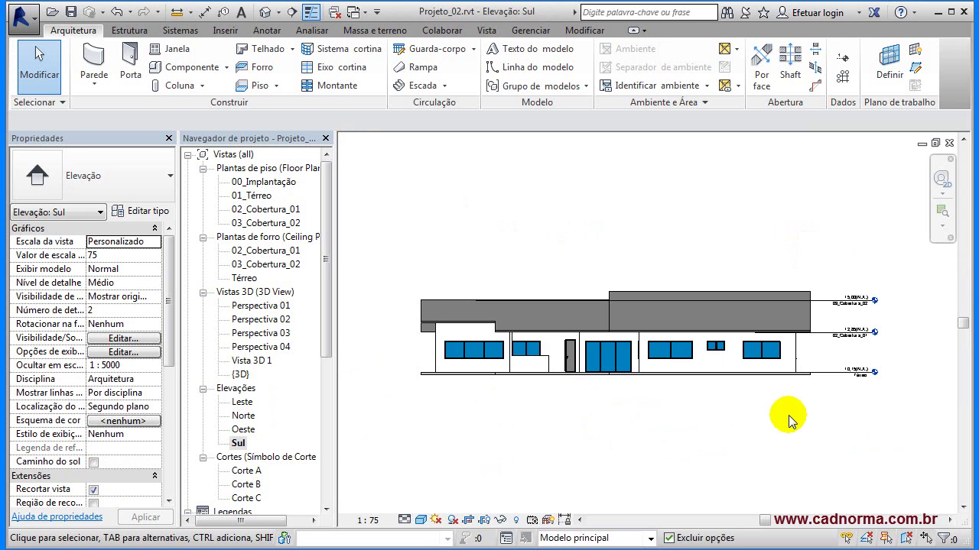
scroll(803, 399, up, 2)
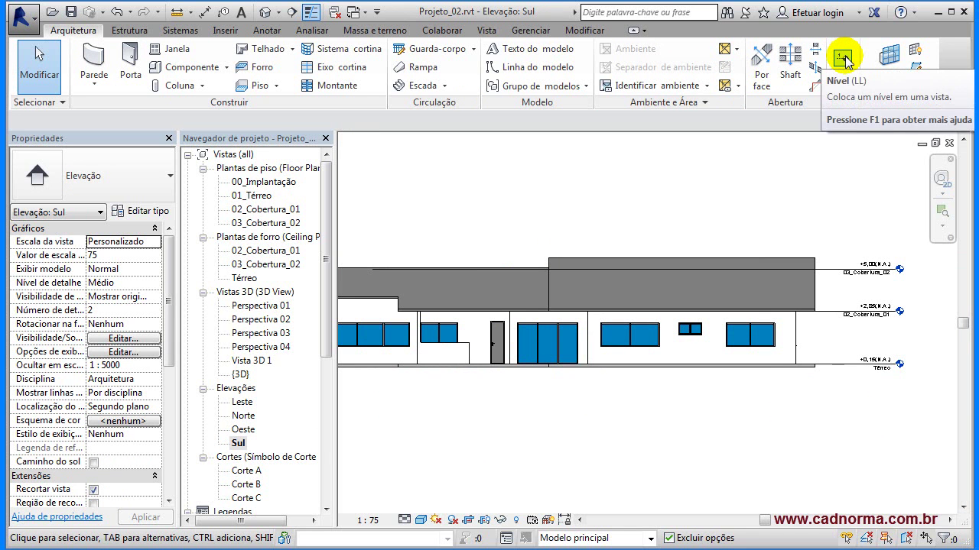
scroll(894, 389, up, 4)
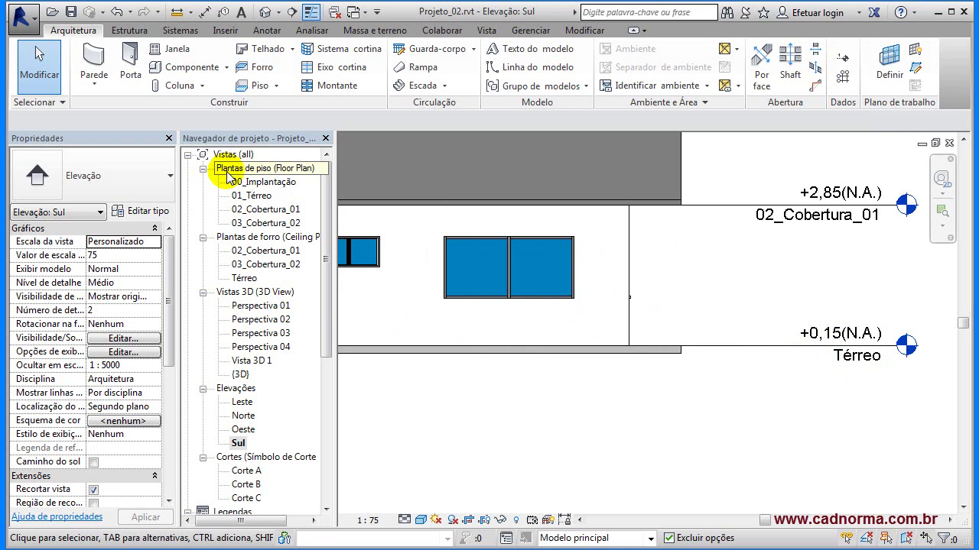
click(256, 168)
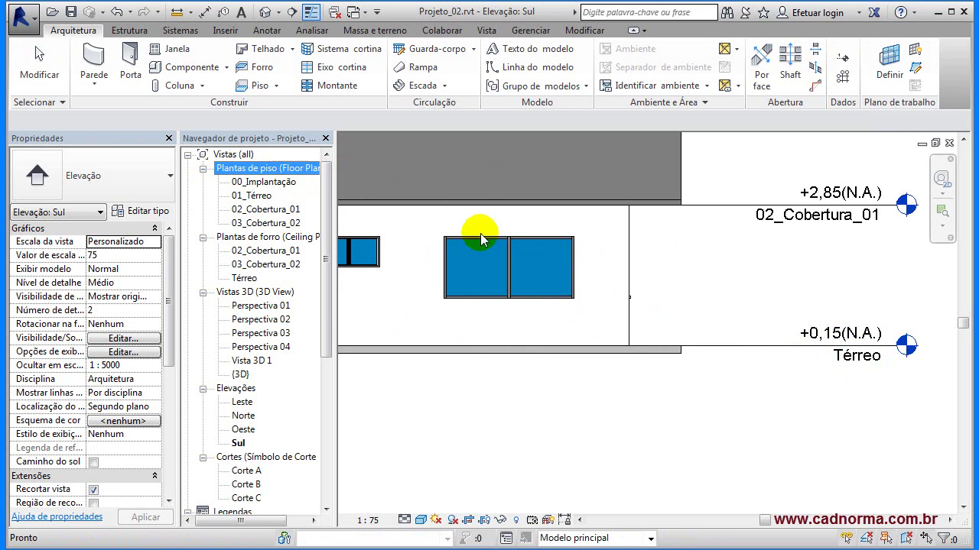
scroll(738, 297, down, 2)
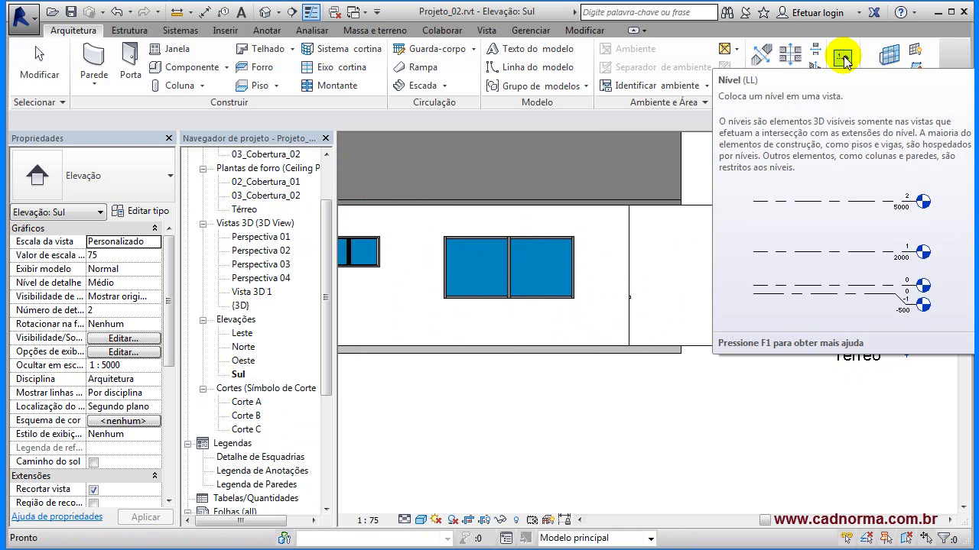
click(595, 349)
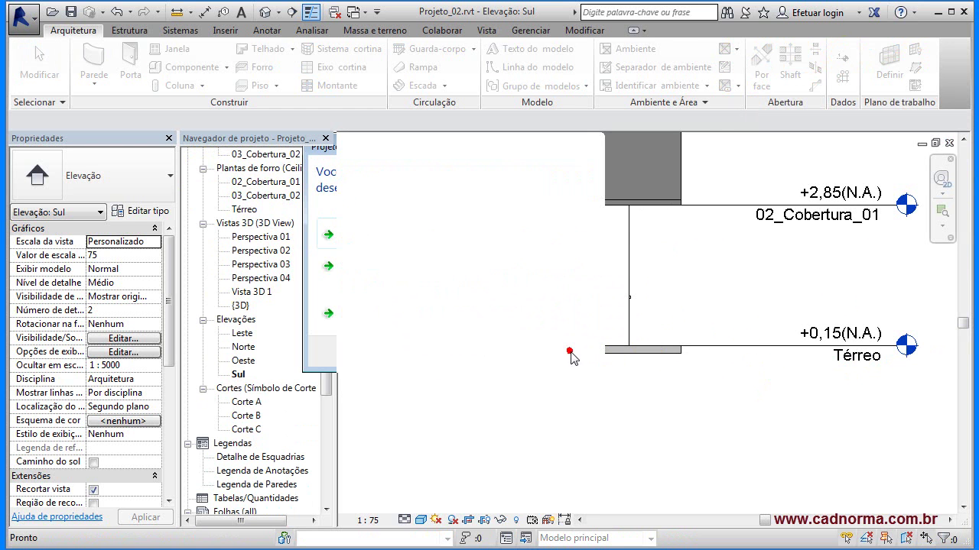
- Draw a new level across the house above the roof in the Sul elevation, at about +7,80, with plan view creation enabled
scroll(802, 321, down, 5)
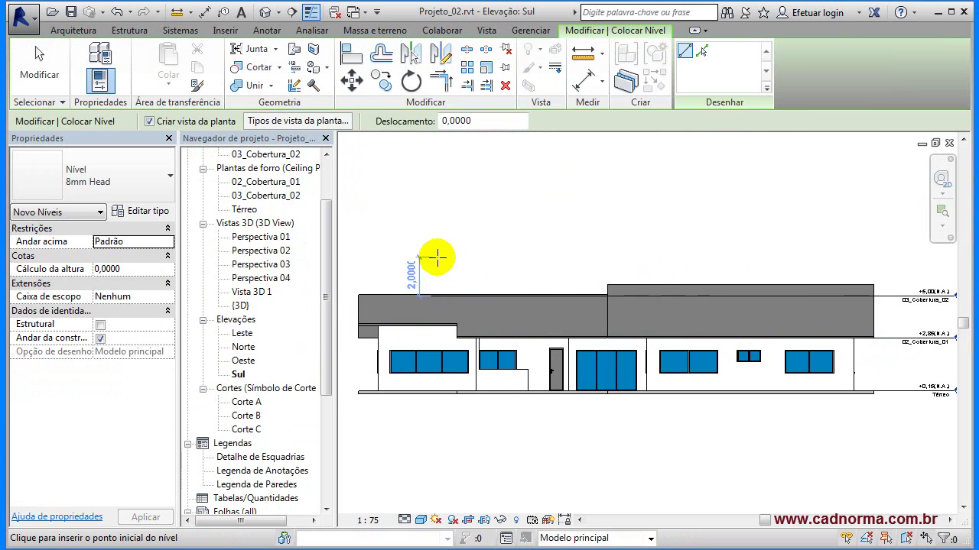
click(384, 242)
scroll(845, 219, down, 1)
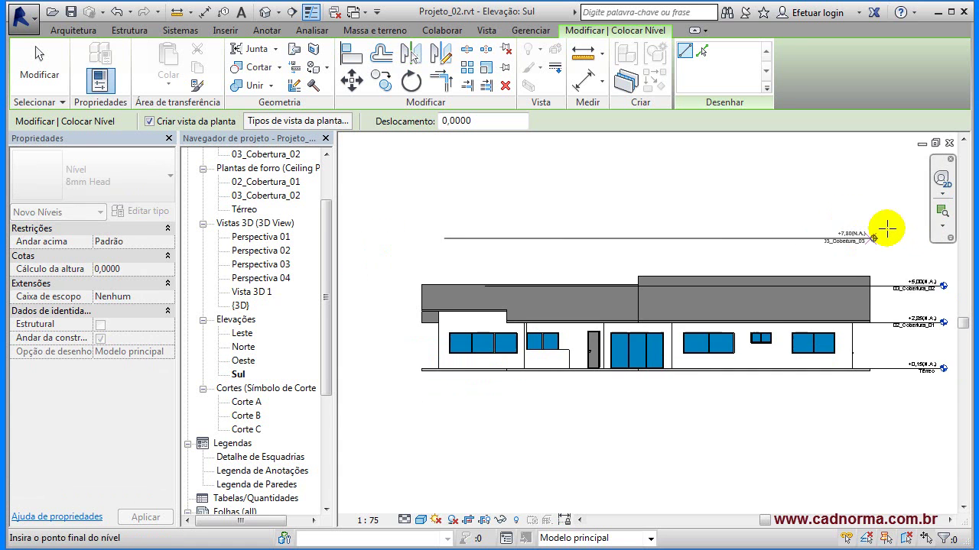
click(845, 219)
scroll(841, 229, up, 4)
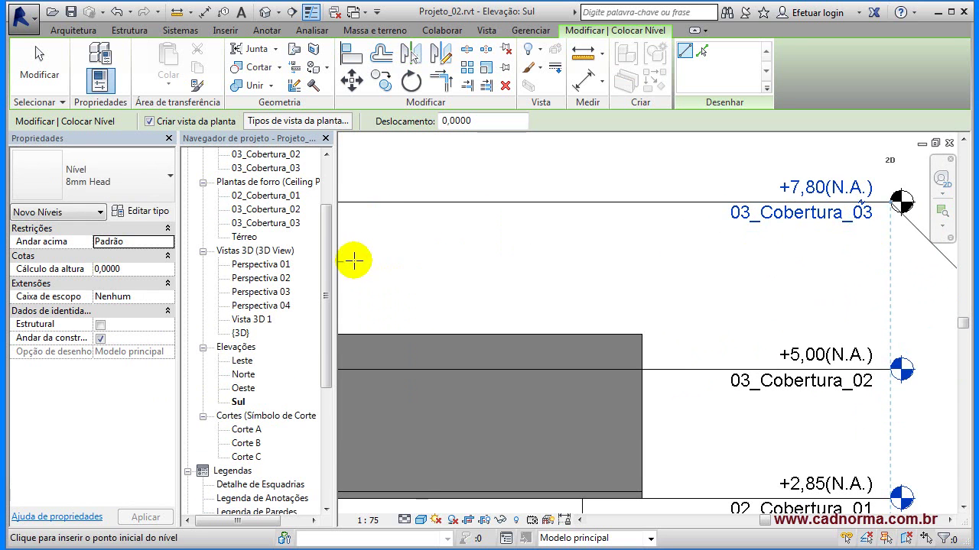
key(Escape)
key(Escape)
- Examine the floor plan and ceiling plan entries for 03_Cobertura_03 in the project browser and compare them with the elevation's levels
scroll(321, 256, up, 2)
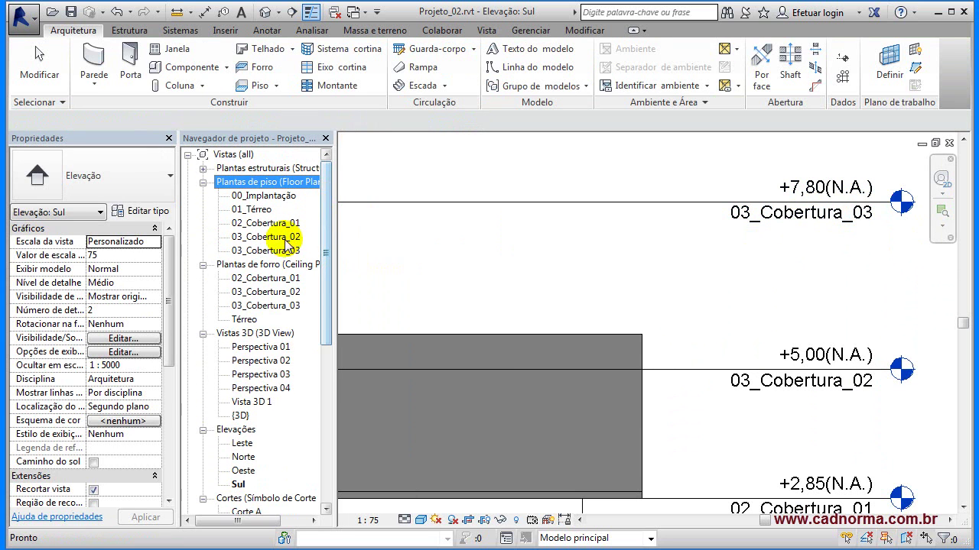
click(262, 252)
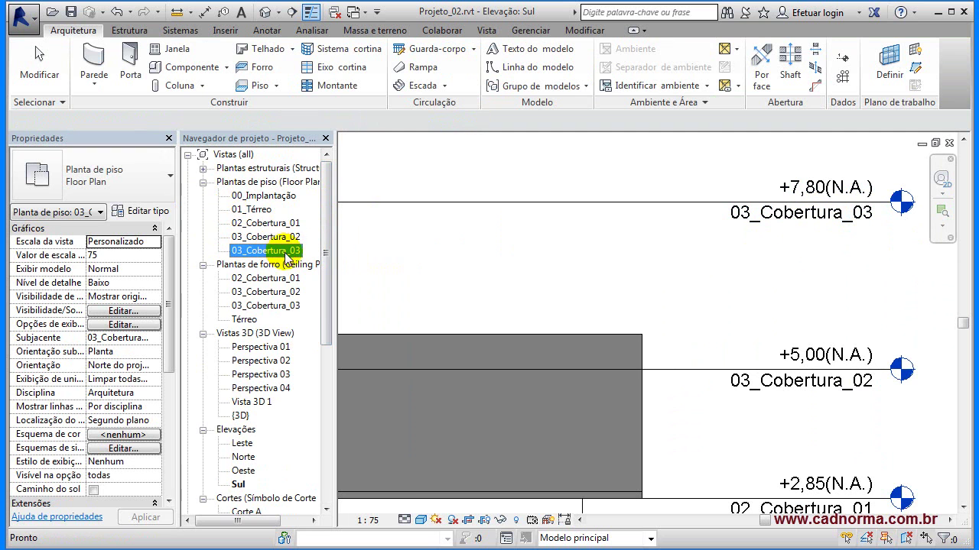
click(36, 57)
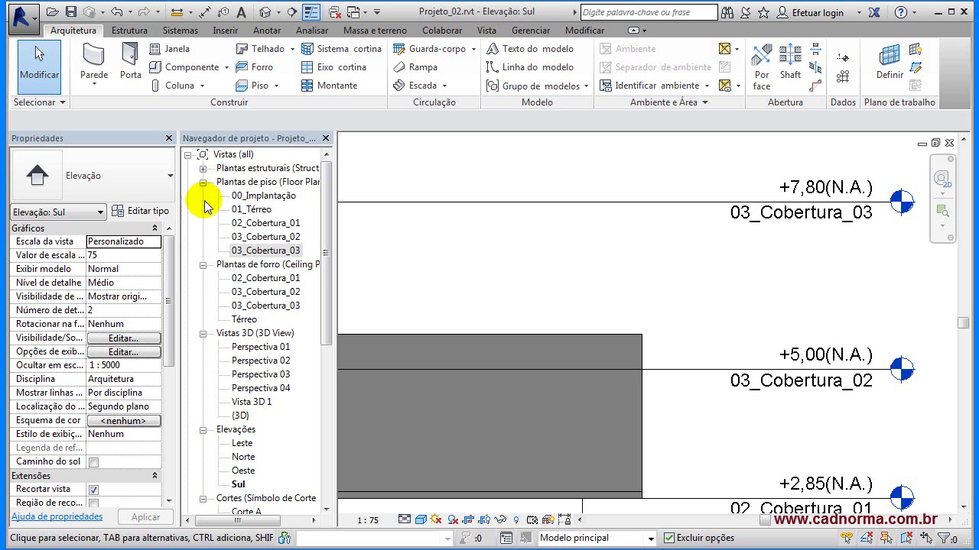
click(274, 307)
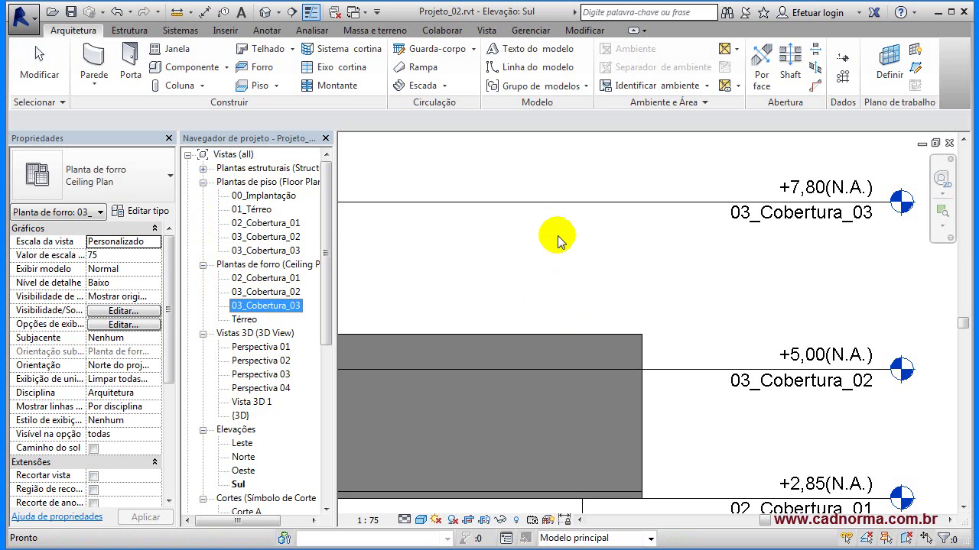
scroll(688, 290, down, 5)
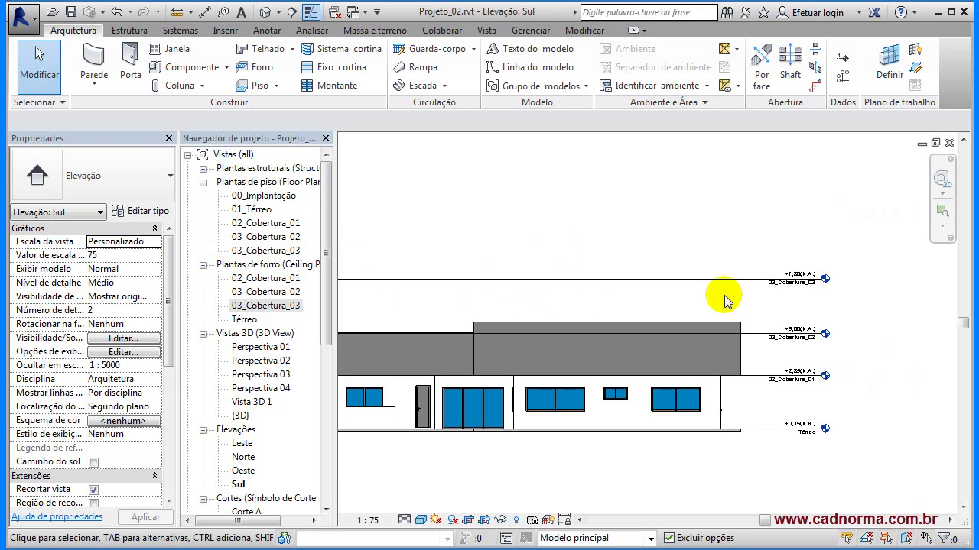
click(273, 183)
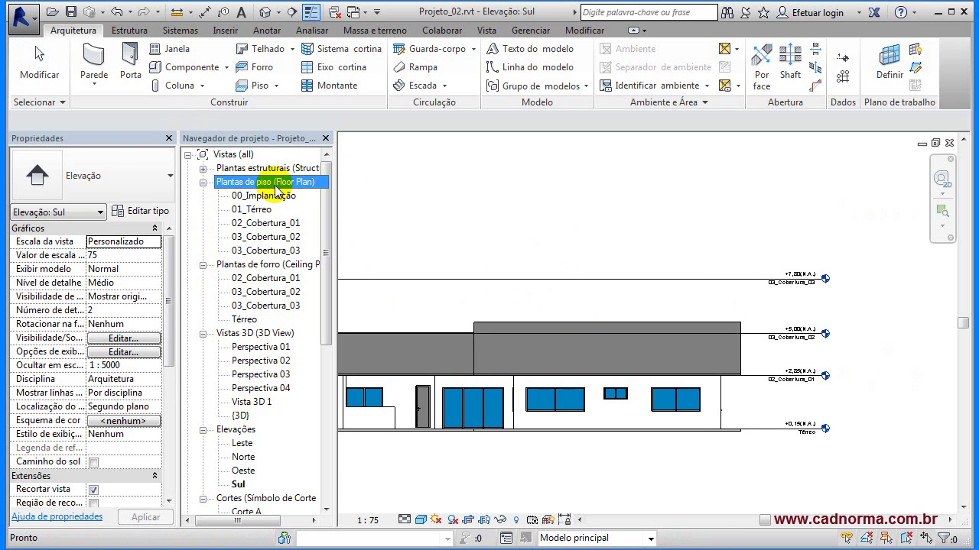
click(252, 267)
click(275, 184)
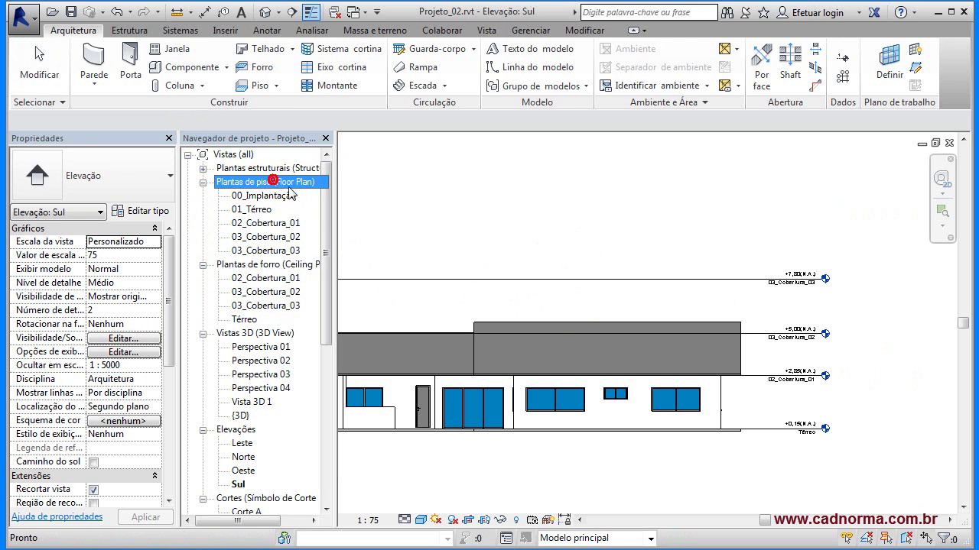
click(273, 267)
click(612, 263)
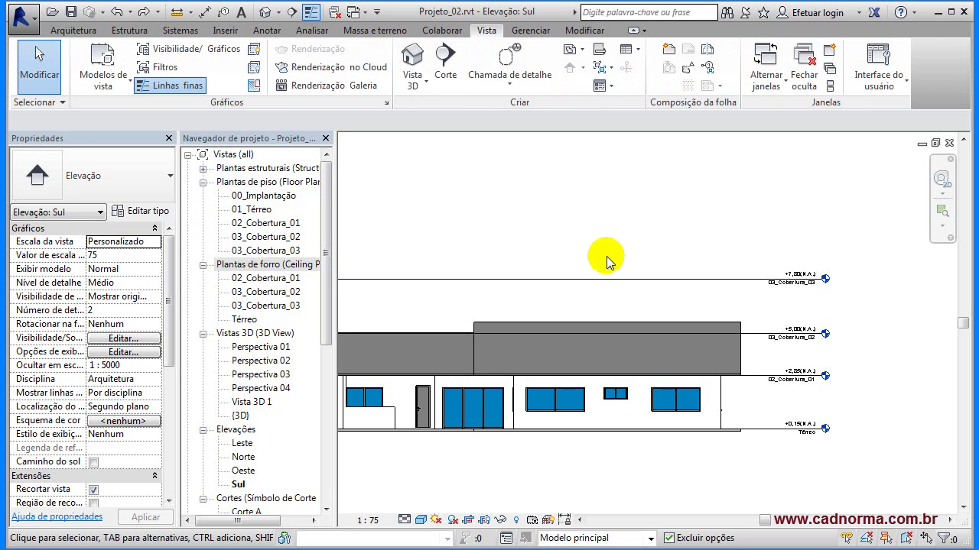
- Copy the 03_Cobertura_03 level about 3,60 m upward and turn off the Sul elevation's view cropping
scroll(655, 259, down, 2)
middle_drag(550, 247, 557, 284)
click(558, 309)
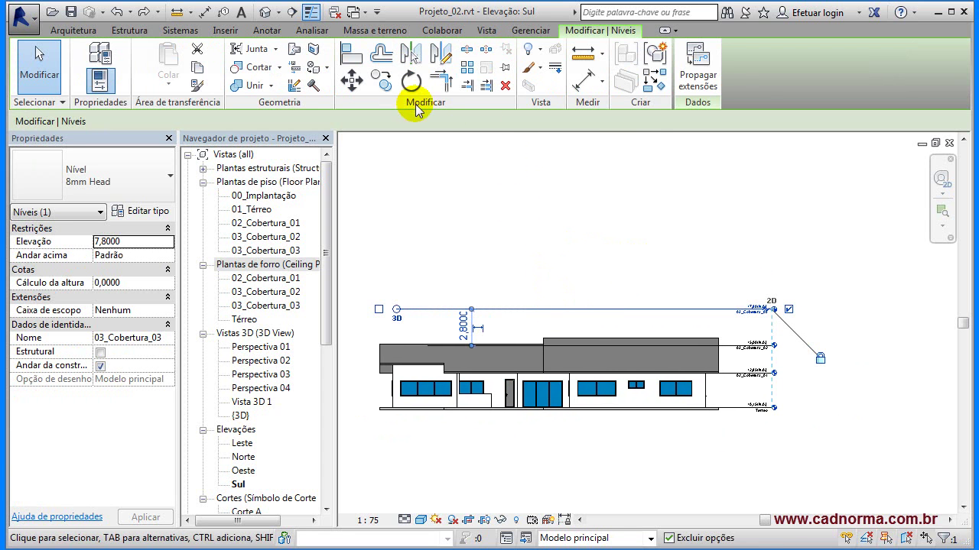
click(387, 87)
click(396, 310)
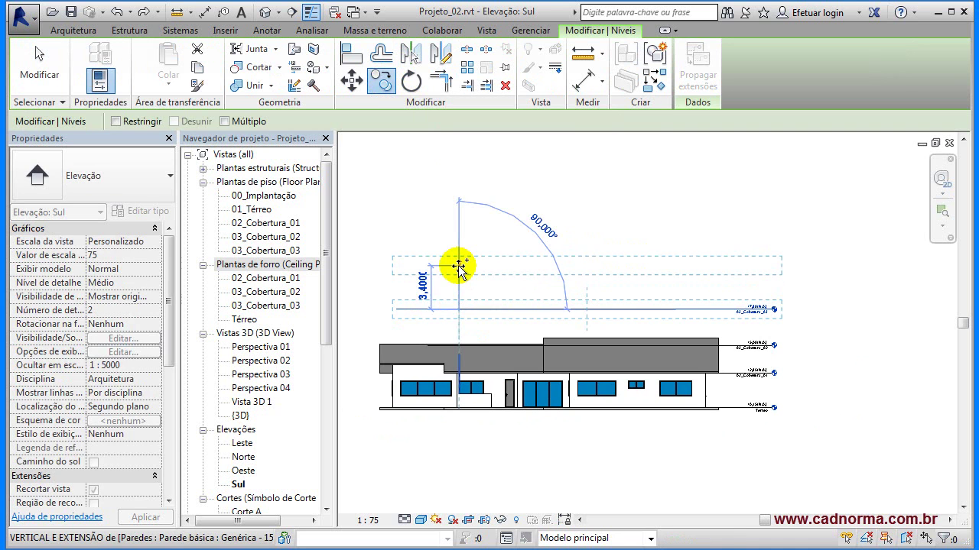
click(394, 264)
click(431, 415)
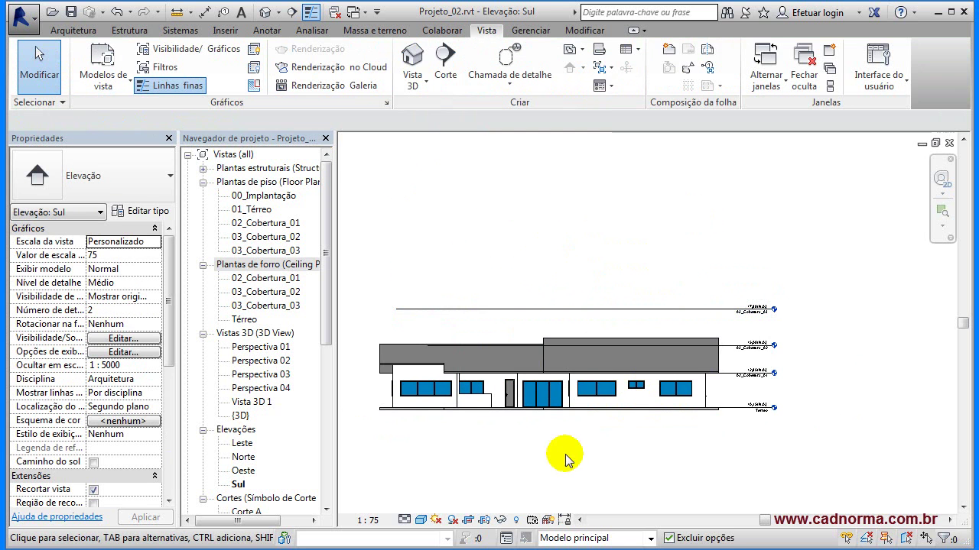
click(469, 524)
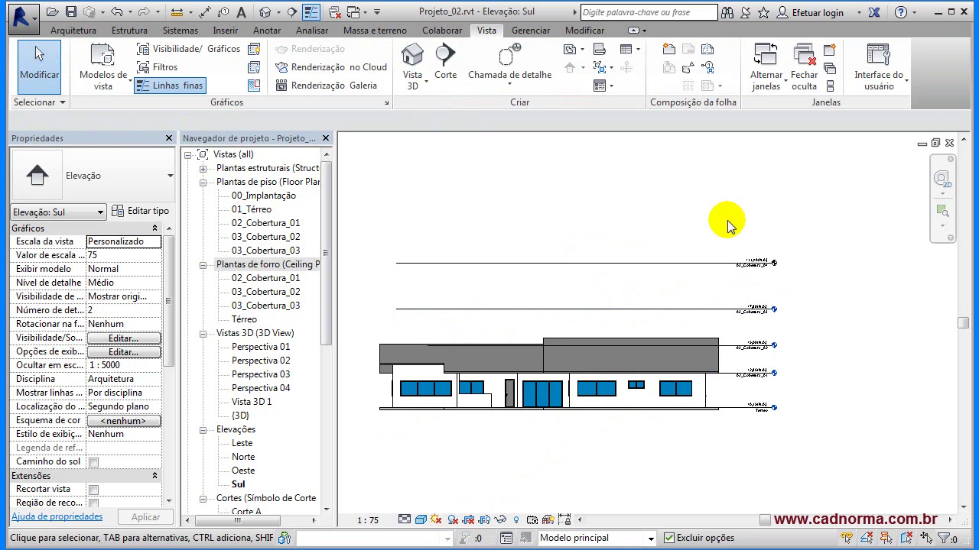
- Compare the head of the copied 03_Cobertura_04 level with those of 03_Cobertura_03 and the lower levels
scroll(715, 265, up, 1)
scroll(764, 266, up, 2)
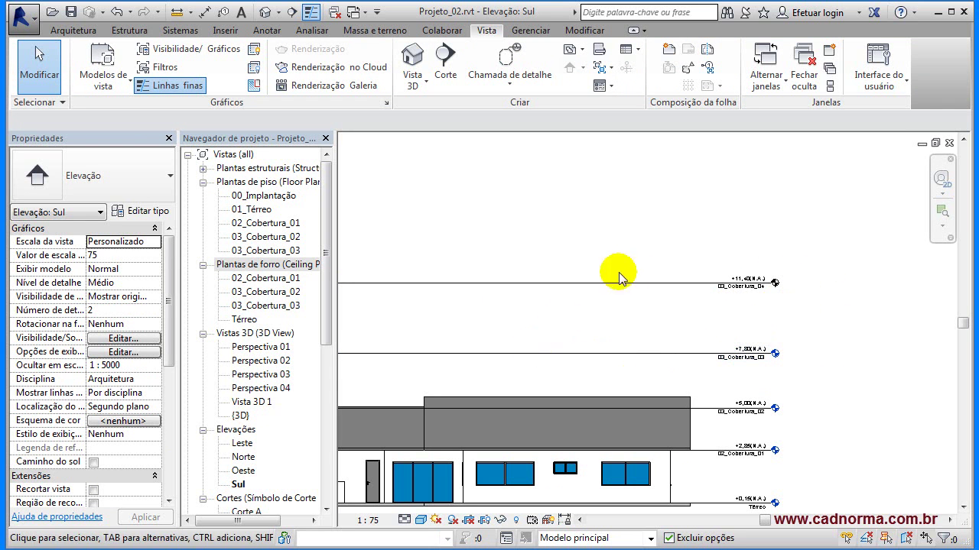
click(86, 30)
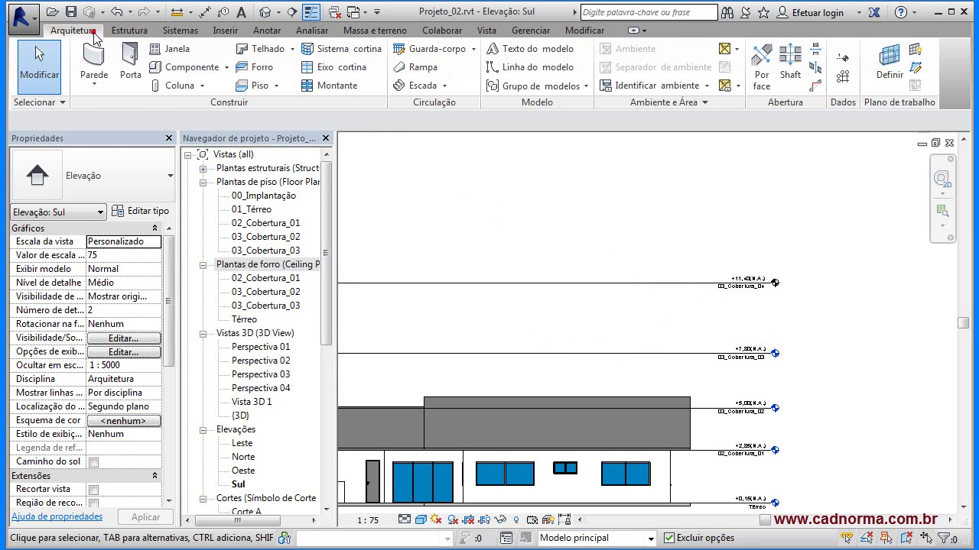
scroll(788, 285, up, 3)
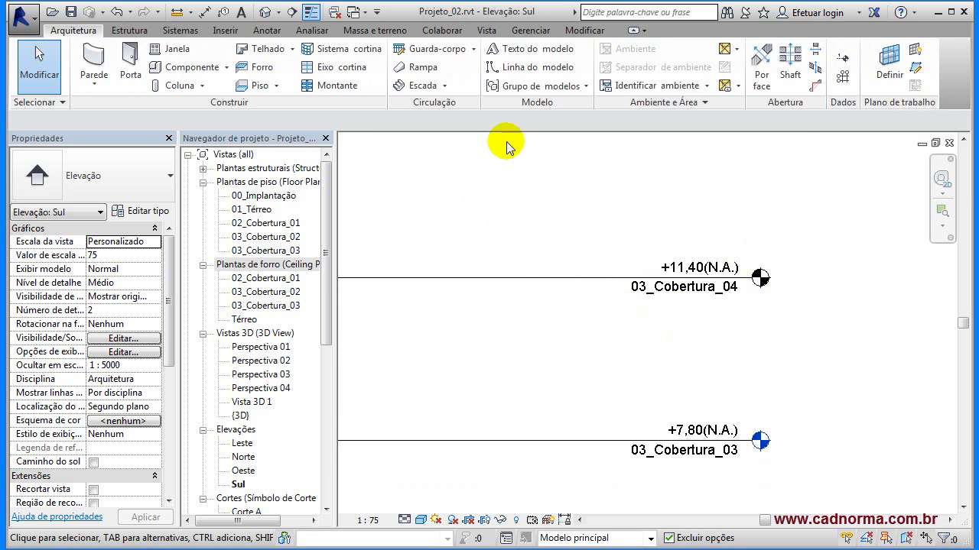
click(581, 441)
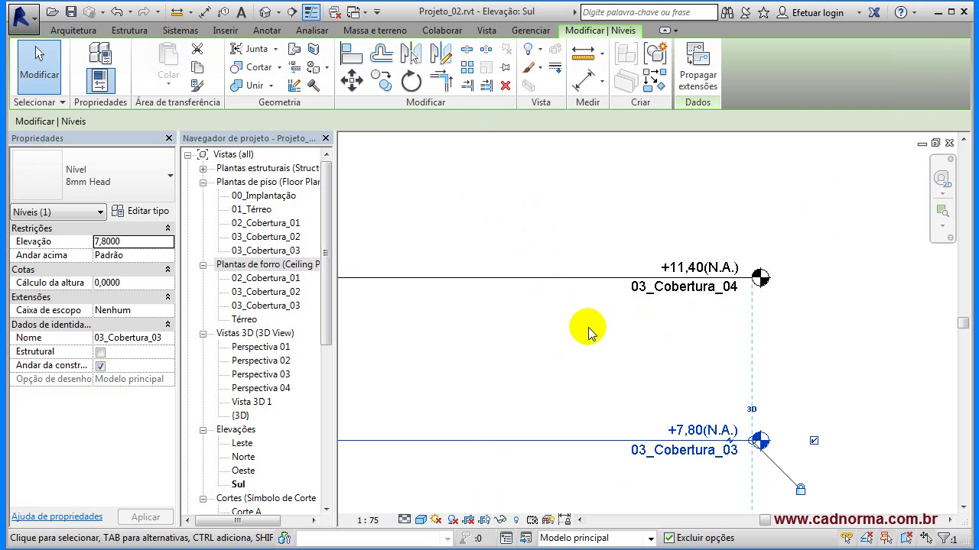
scroll(649, 325, down, 3)
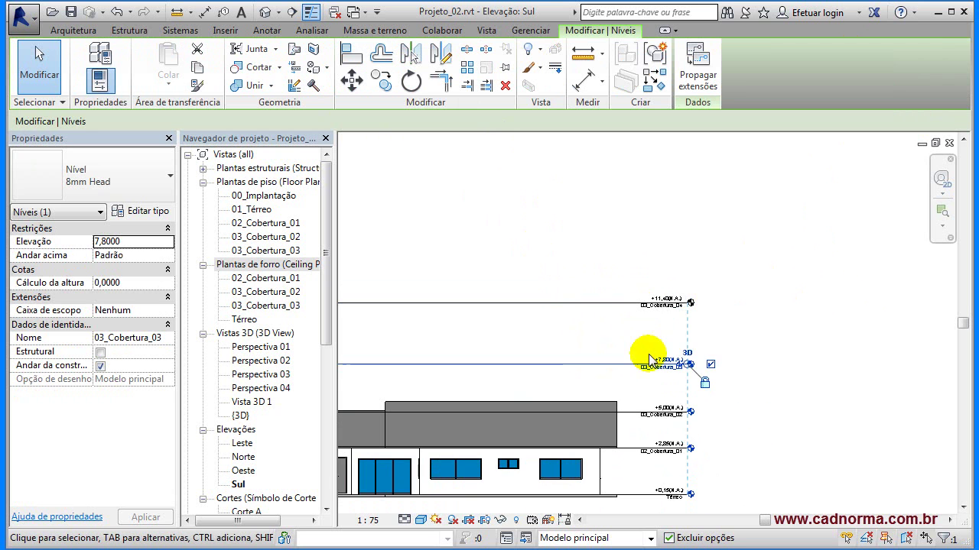
scroll(636, 492, up, 2)
scroll(640, 465, up, 4)
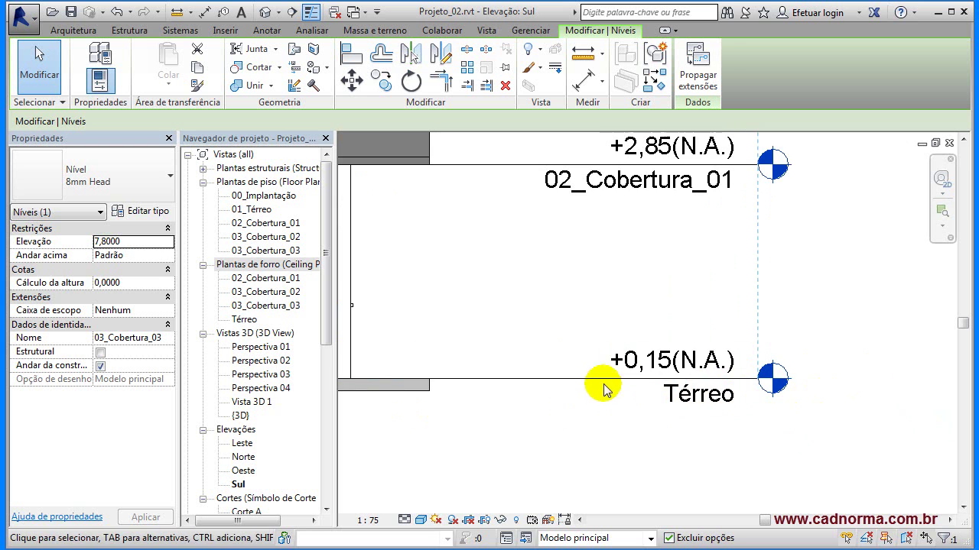
scroll(749, 396, down, 5)
middle_drag(644, 250, 731, 313)
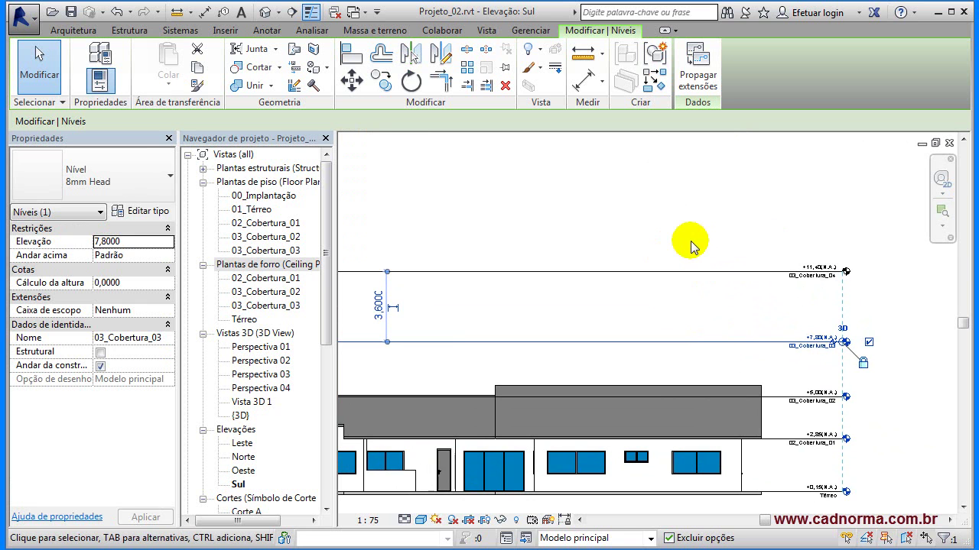
- Review the plan view types and the levels offered for a new structural plan, without creating one
click(487, 31)
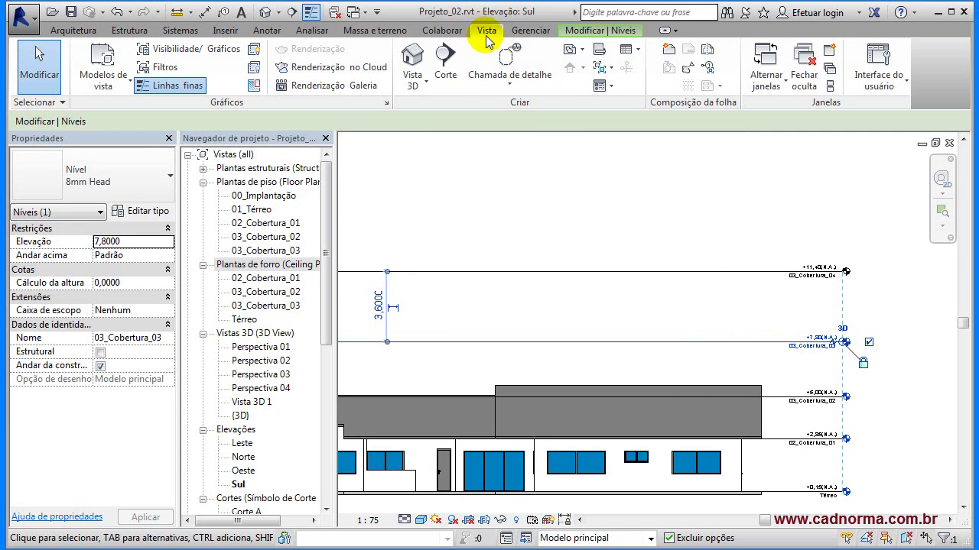
click(583, 51)
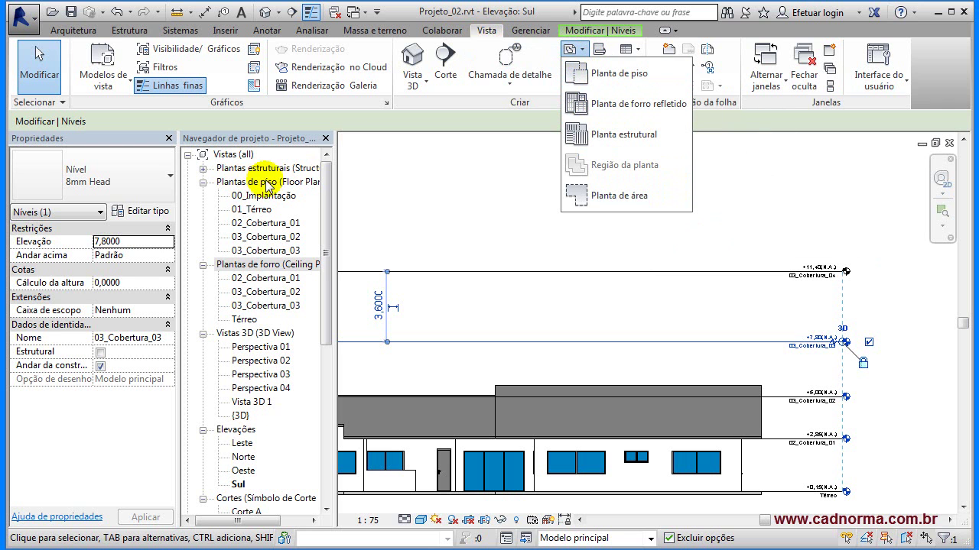
click(601, 136)
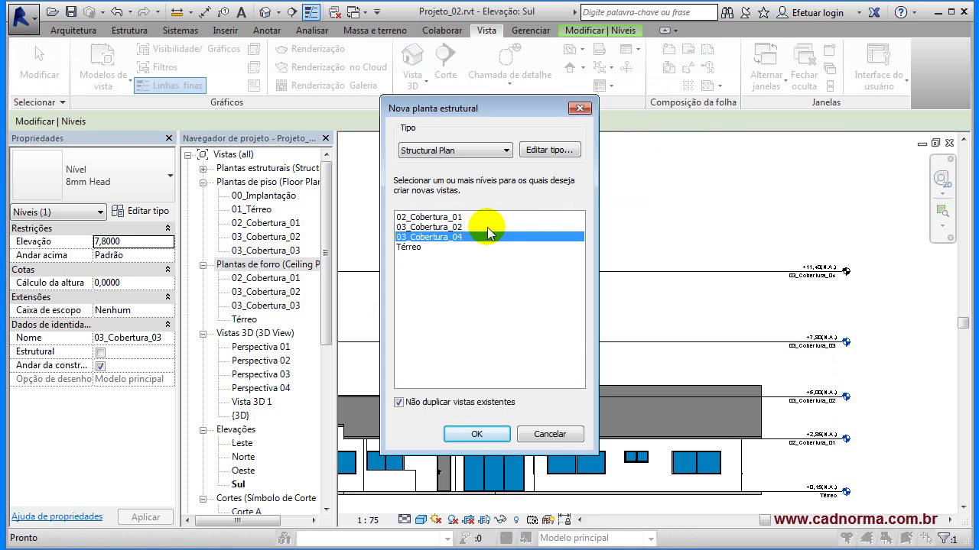
click(550, 433)
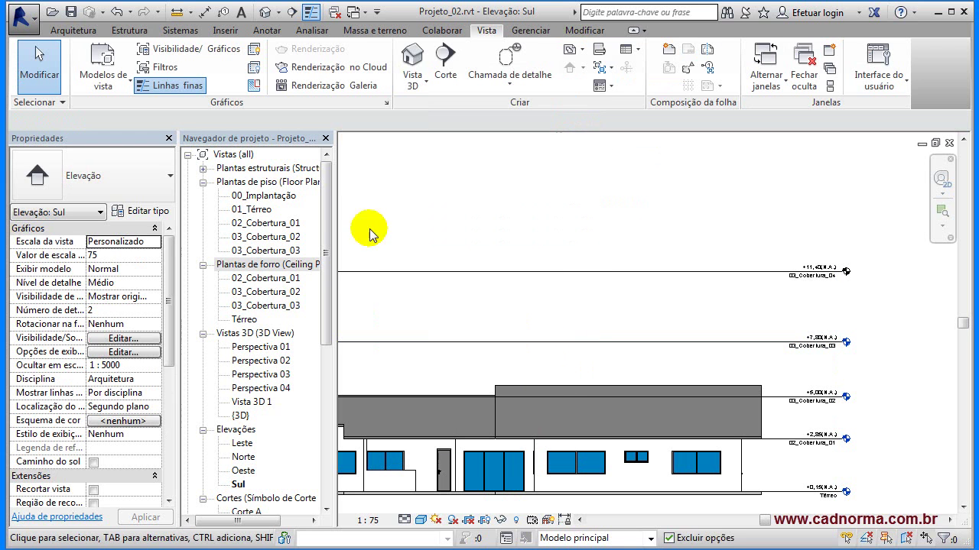
- Expand the structural plans in the project browser and inspect the 03_Cobertura_03 entry against its level in the elevation
click(204, 169)
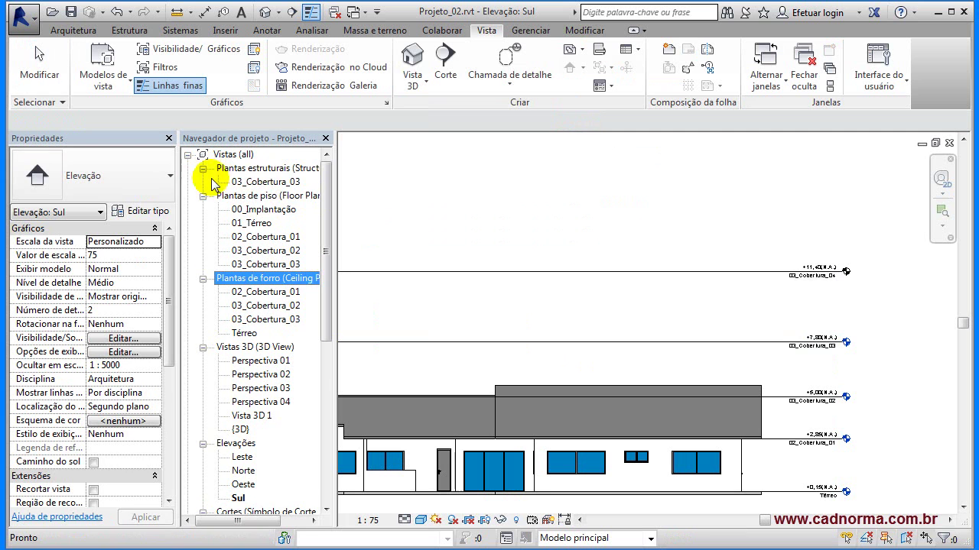
click(275, 184)
click(280, 189)
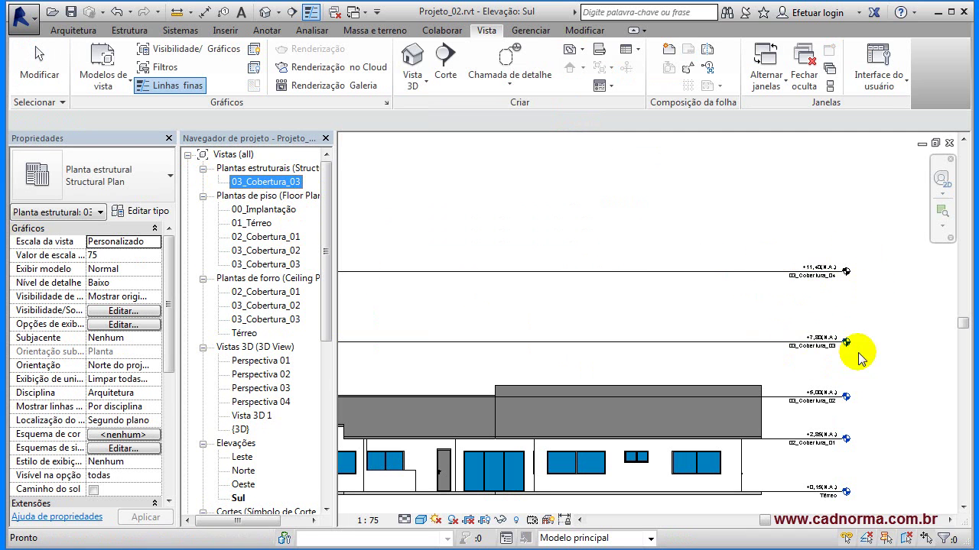
click(285, 182)
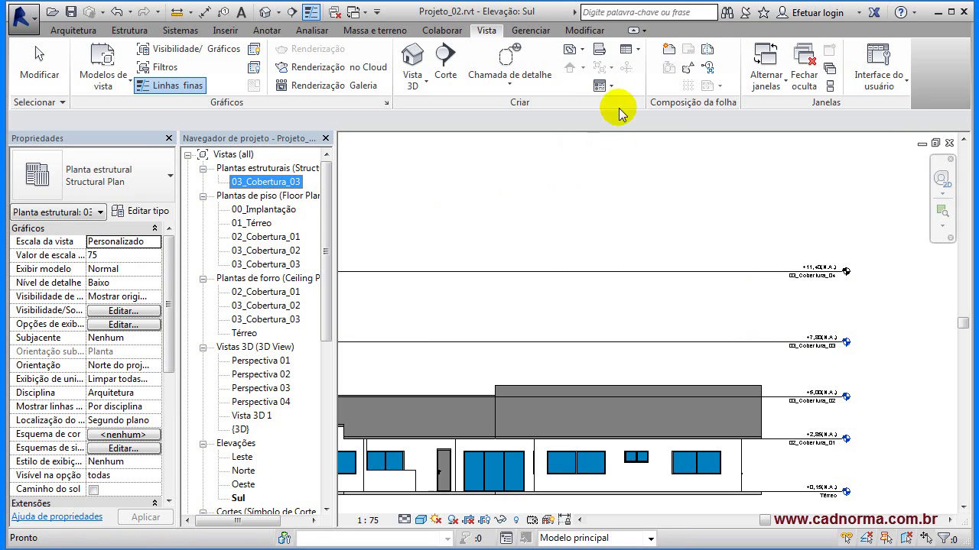
- Create a new structural plan view for the Térreo level
click(577, 50)
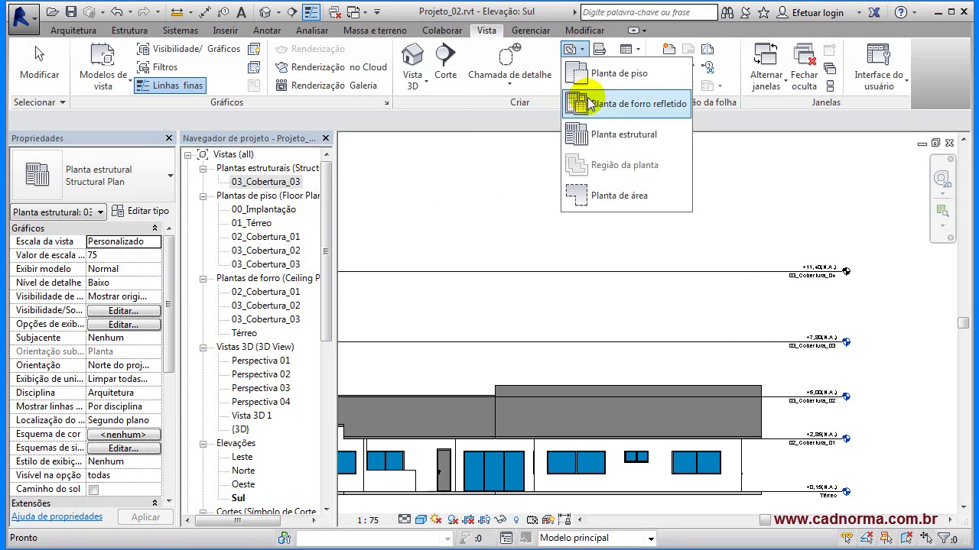
click(610, 137)
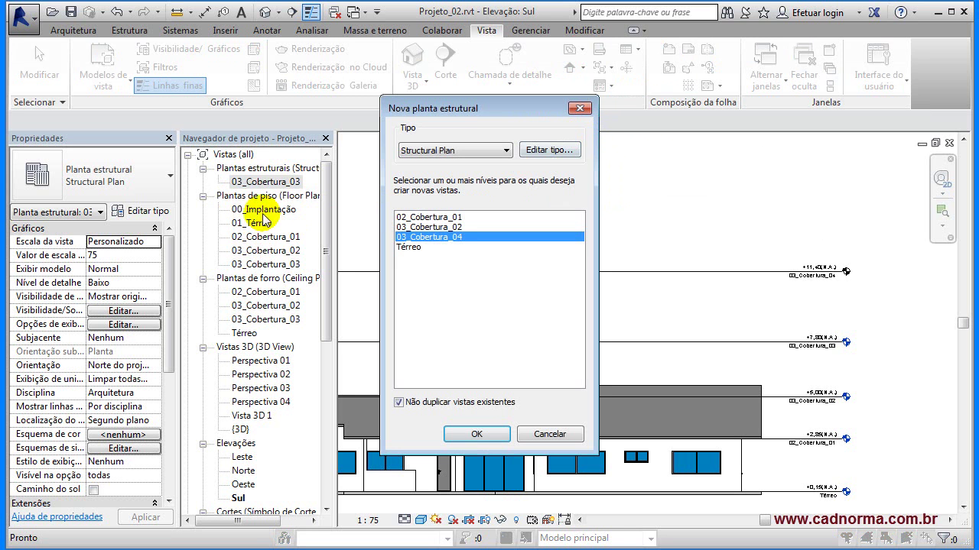
click(410, 248)
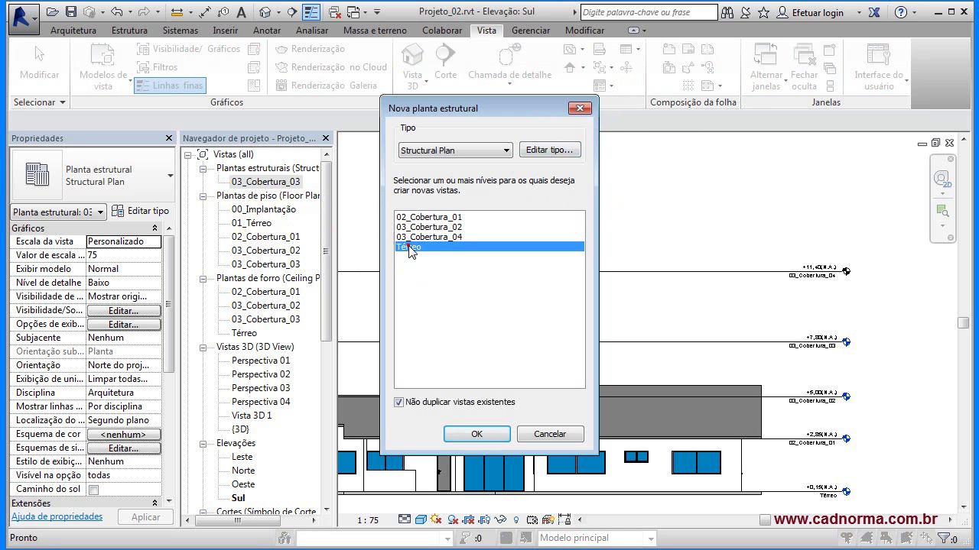
click(476, 434)
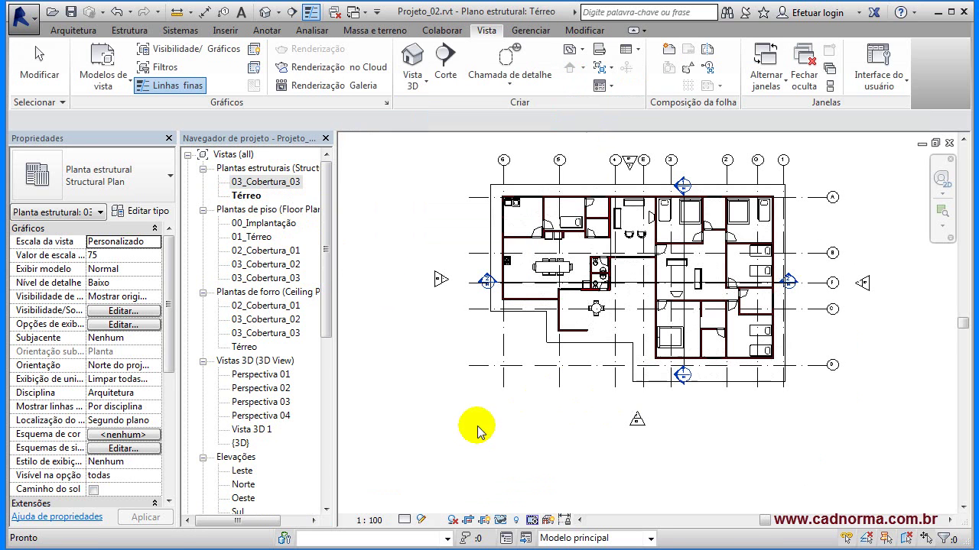
- Examine the Térreo structural plan's properties and compare the structural, floor and ceiling plan groups in the project browser
click(245, 196)
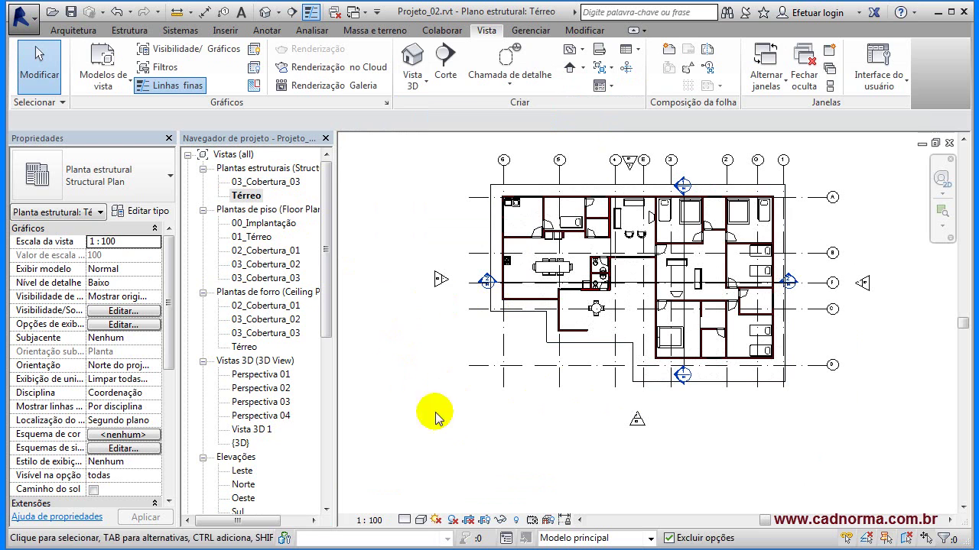
click(302, 292)
click(260, 170)
click(260, 210)
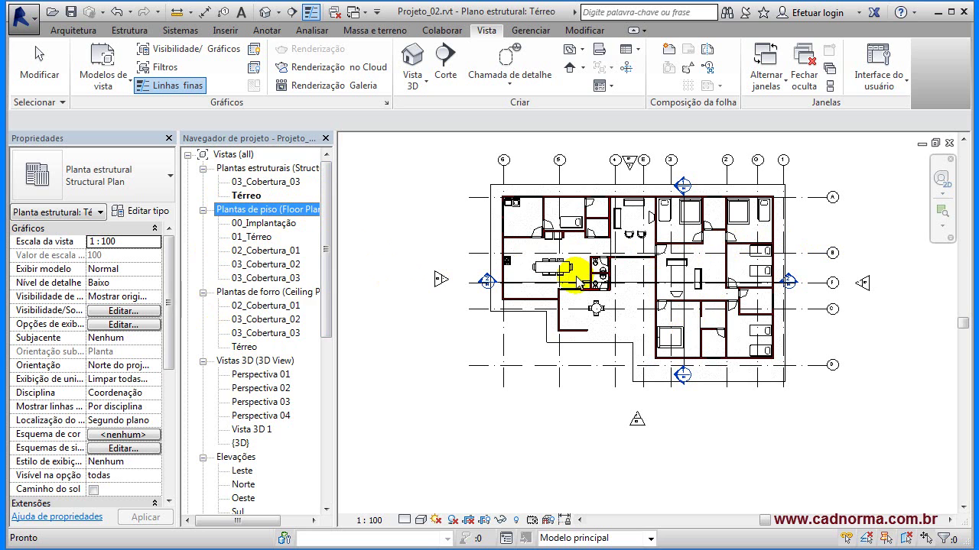
- Draw a rectangular plan region about 9.87 by 7.85 around the kitchen corner of the Térreo structural plan and finish its boundary
click(238, 292)
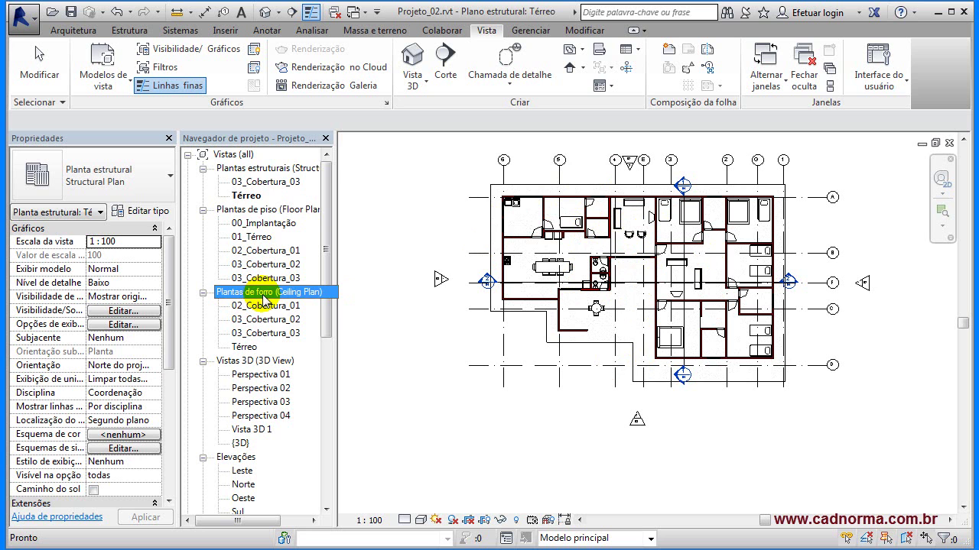
click(260, 169)
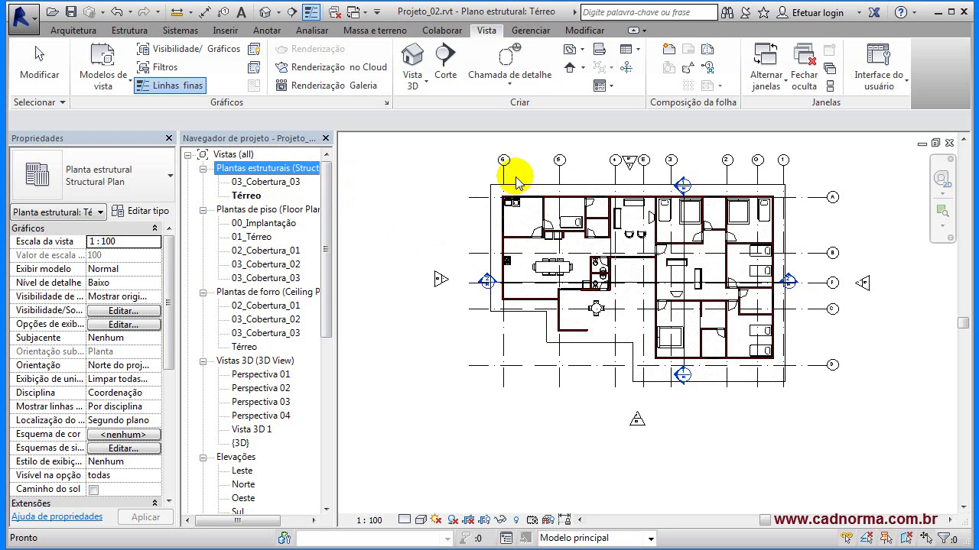
click(579, 51)
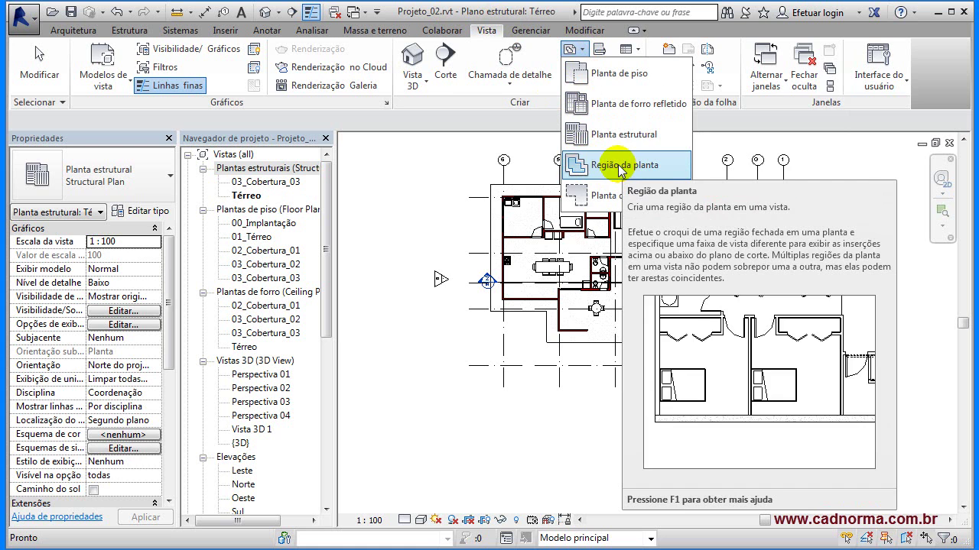
click(621, 167)
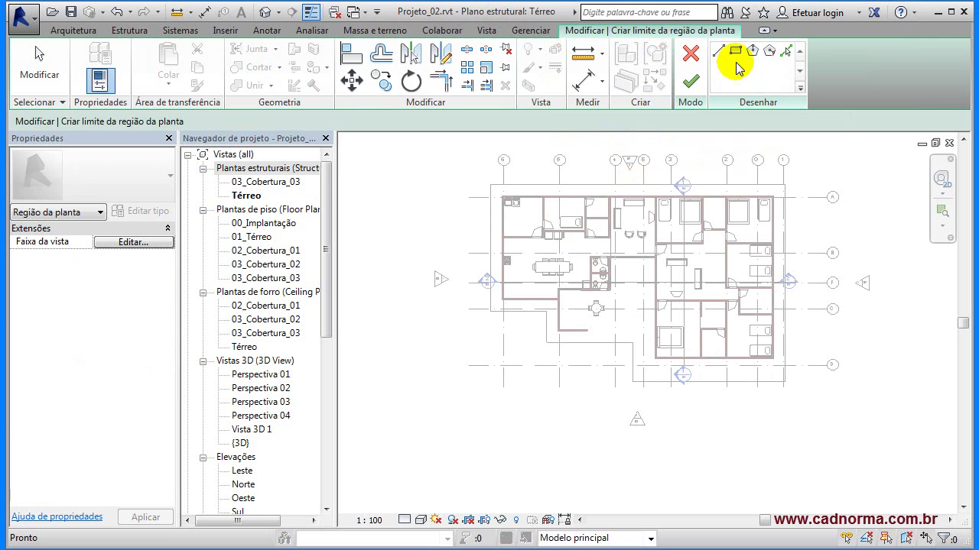
click(734, 49)
click(585, 185)
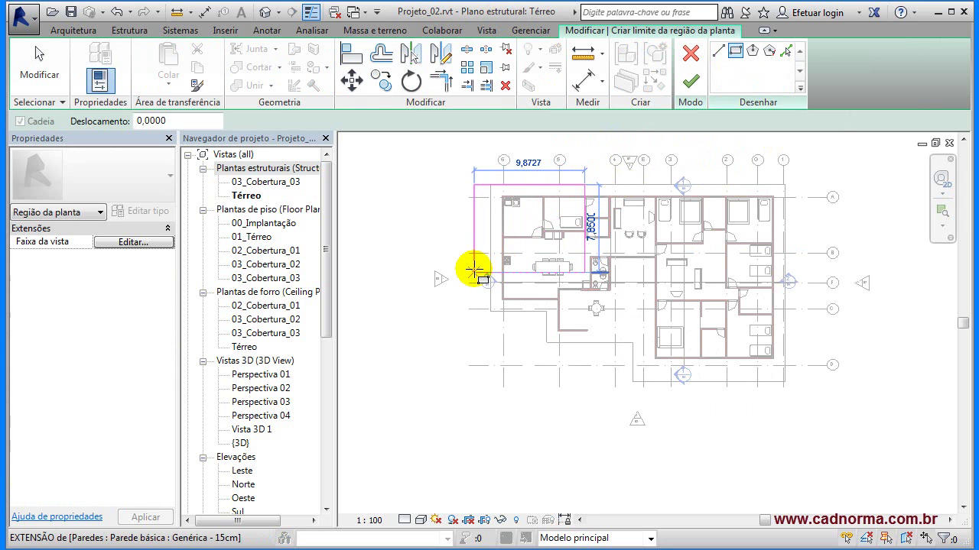
click(474, 269)
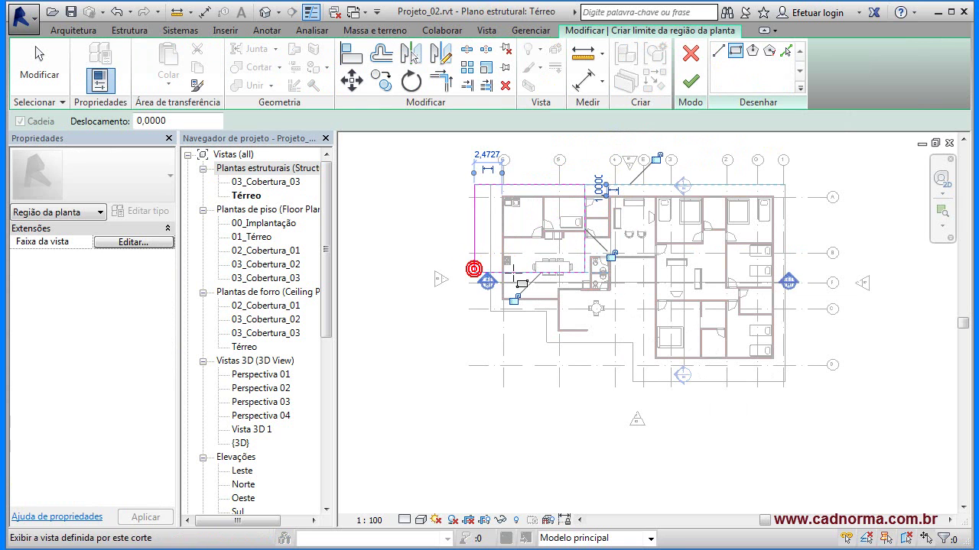
click(688, 80)
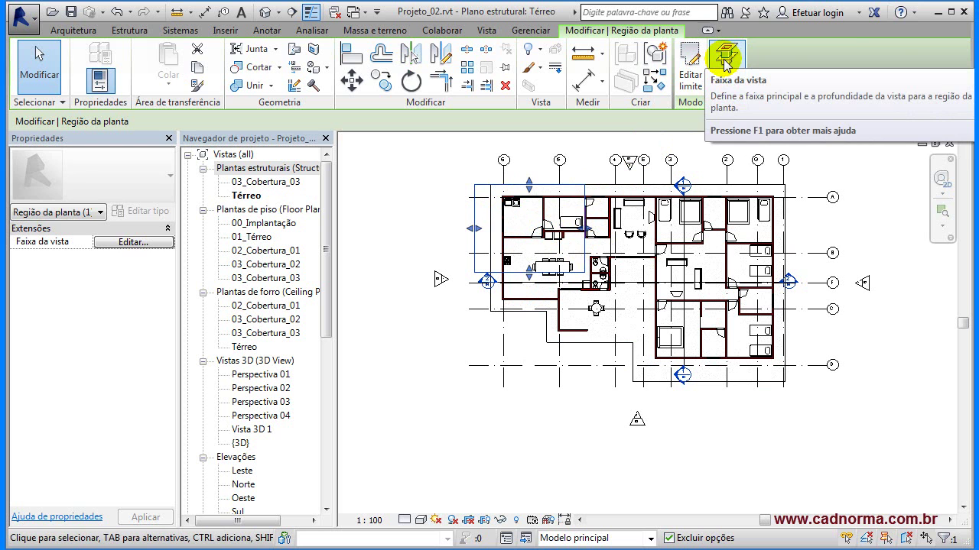
click(867, 215)
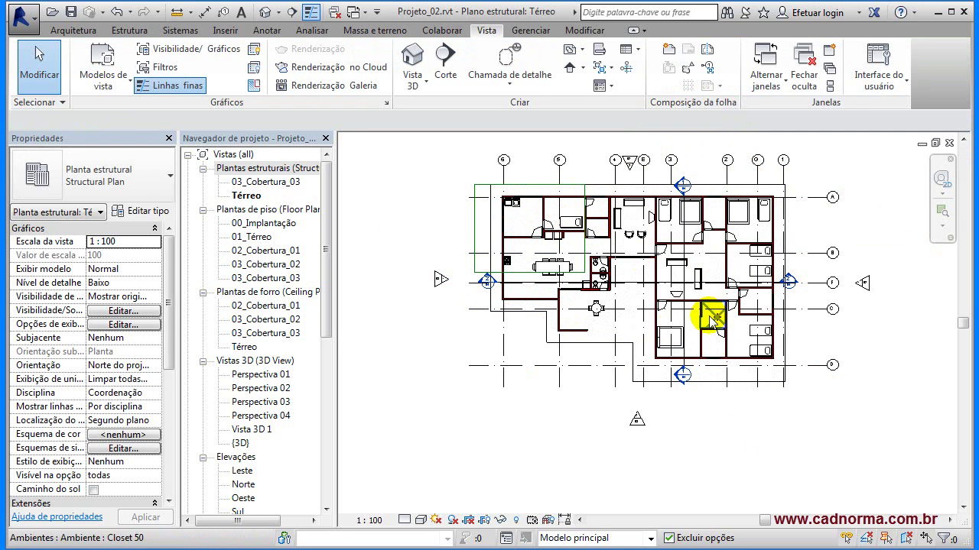
- Compare the Térreo structural plan's view range settings with the numbered section diagram in Paint
scroll(163, 367, down, 4)
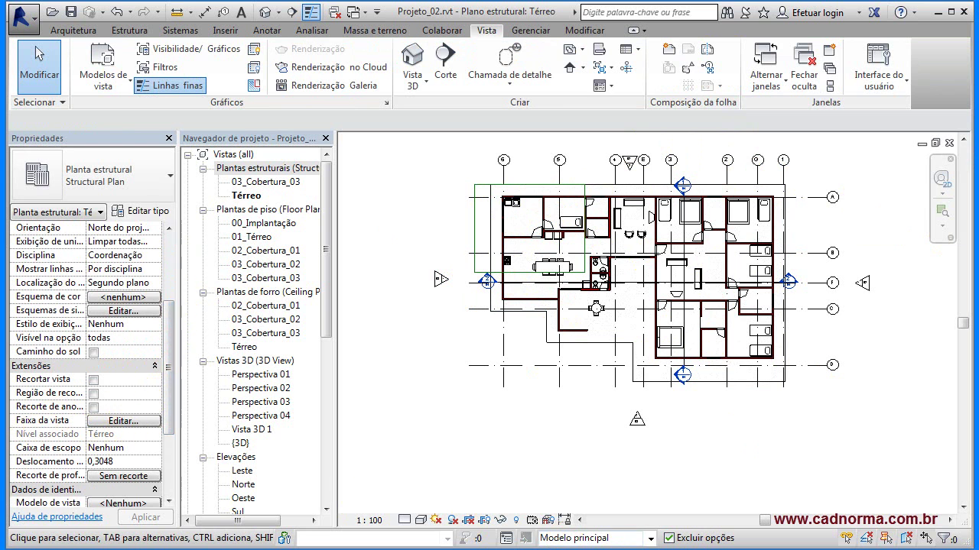
click(634, 549)
click(630, 535)
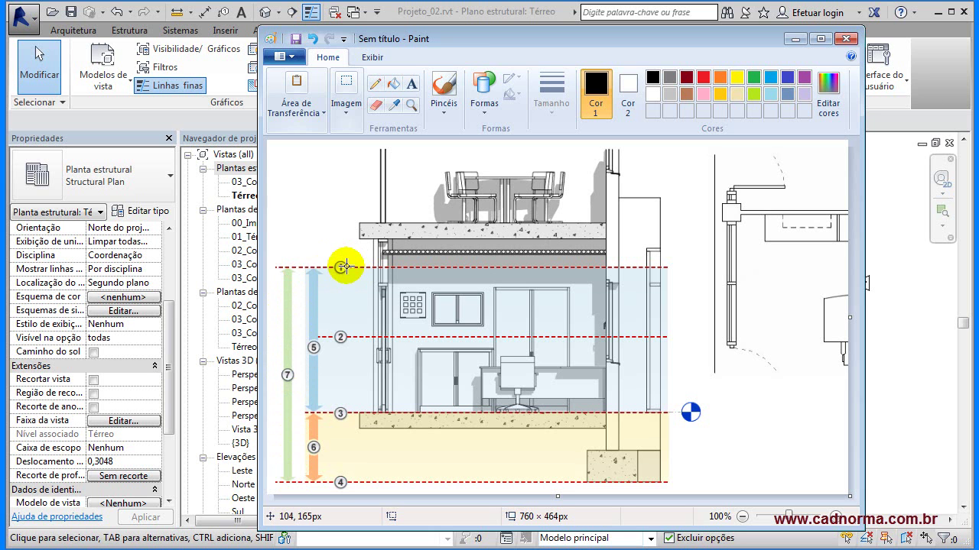
key(alt+Tab)
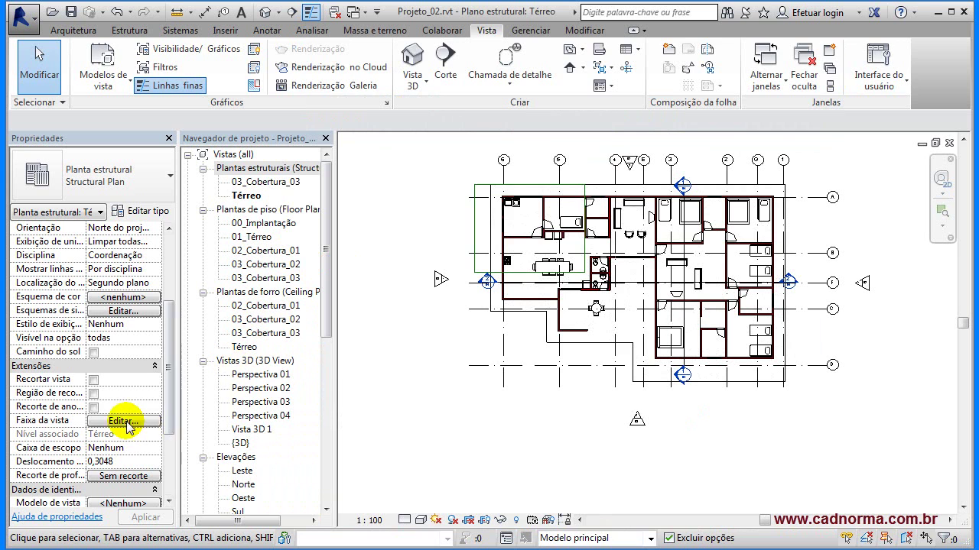
click(124, 421)
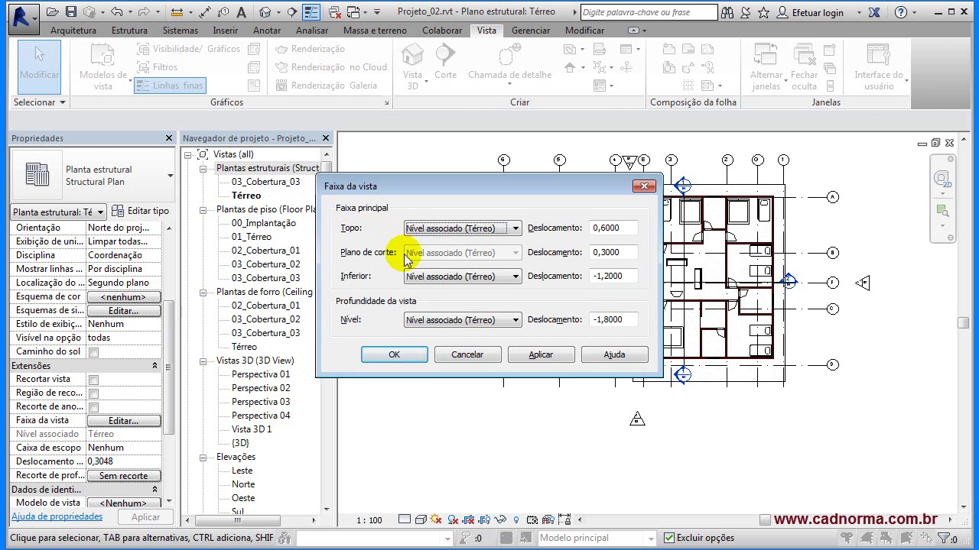
key(alt+Tab)
key(alt+Tab)
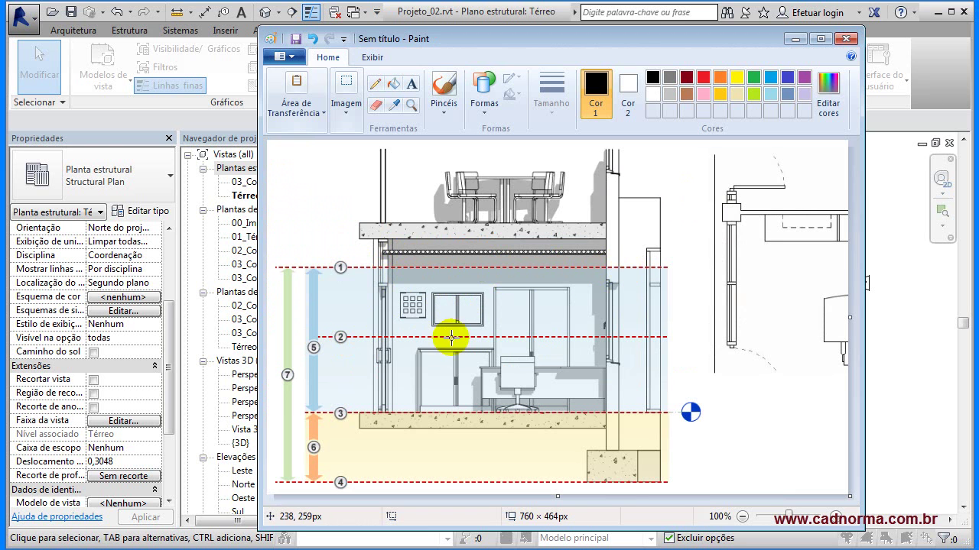
key(alt+Tab)
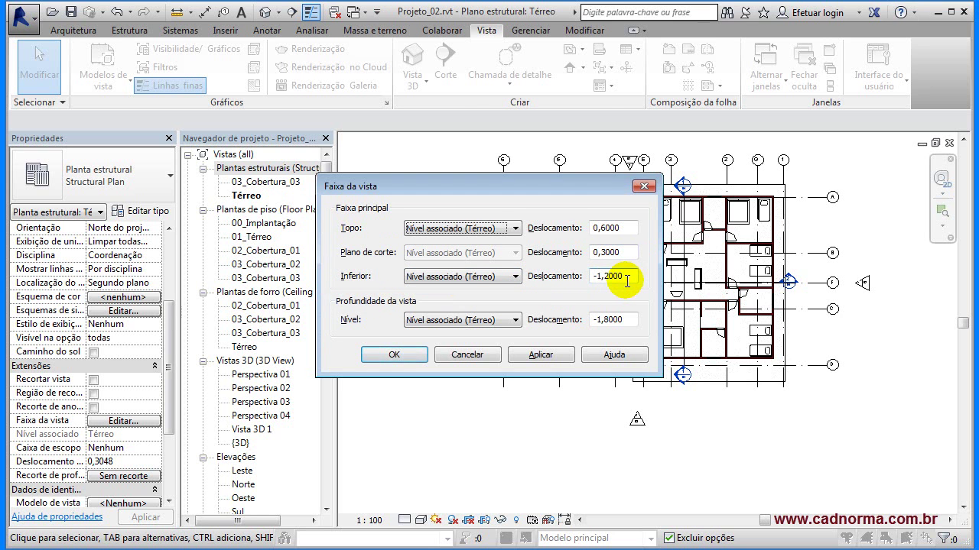
key(alt+Tab)
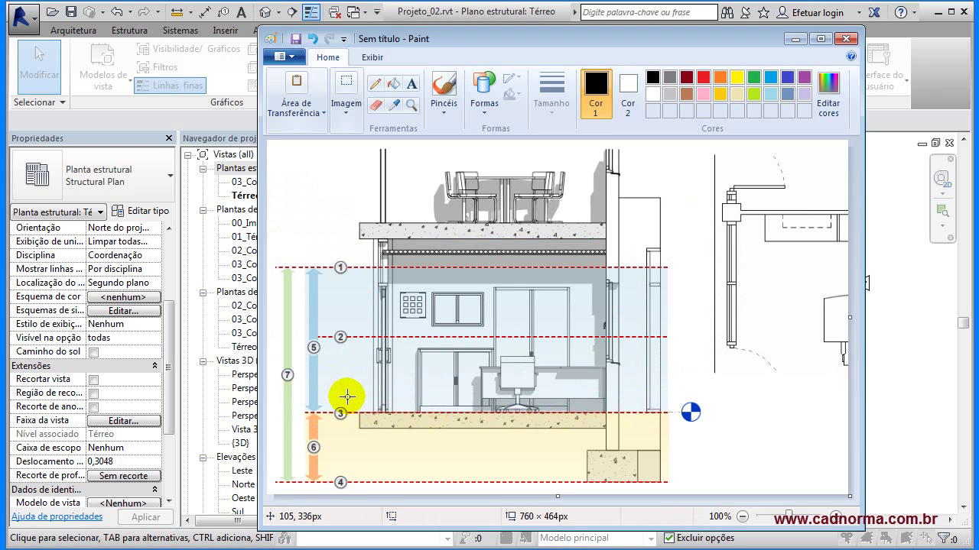
key(alt+Tab)
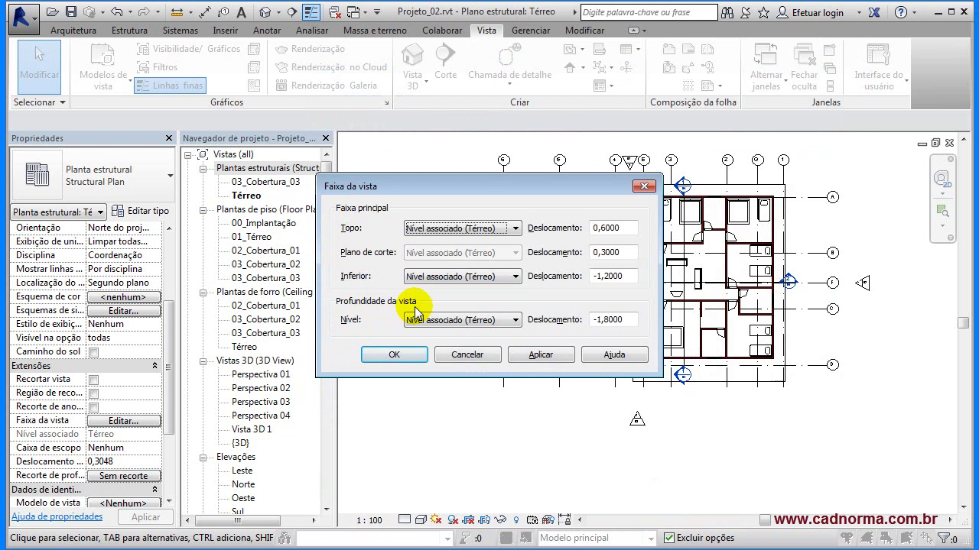
key(alt+Tab)
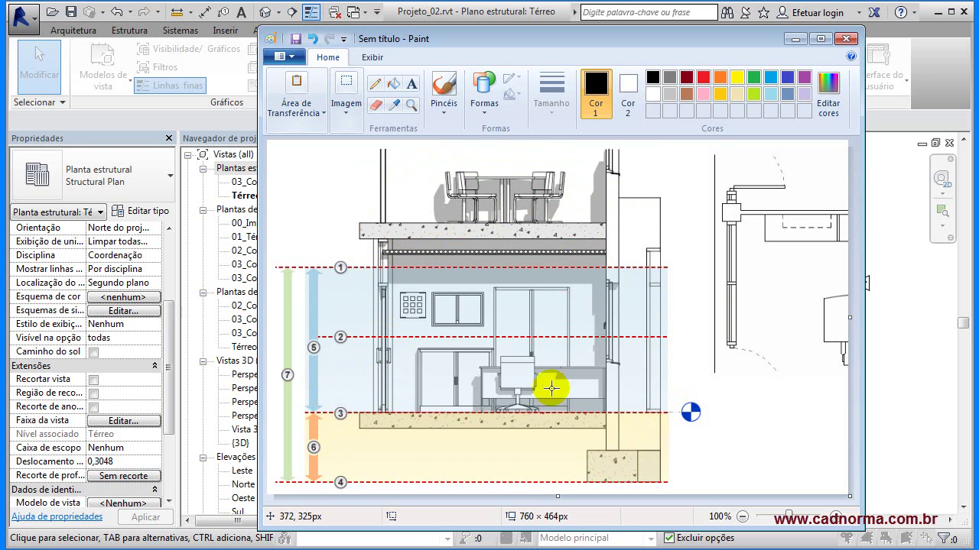
- Examine the second Paint image showing a plan region's cut plane in elevation, then return to Revit and close the view range without changes
click(635, 549)
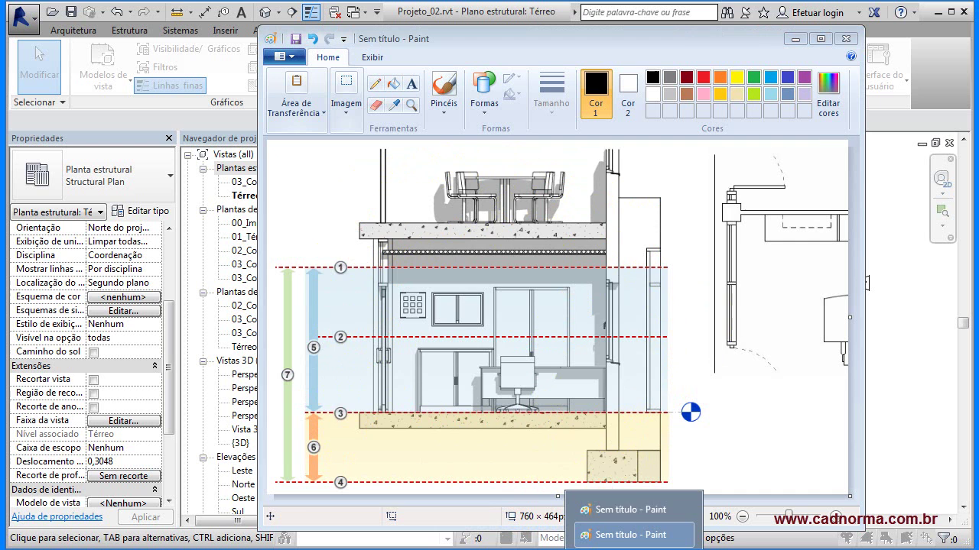
click(619, 509)
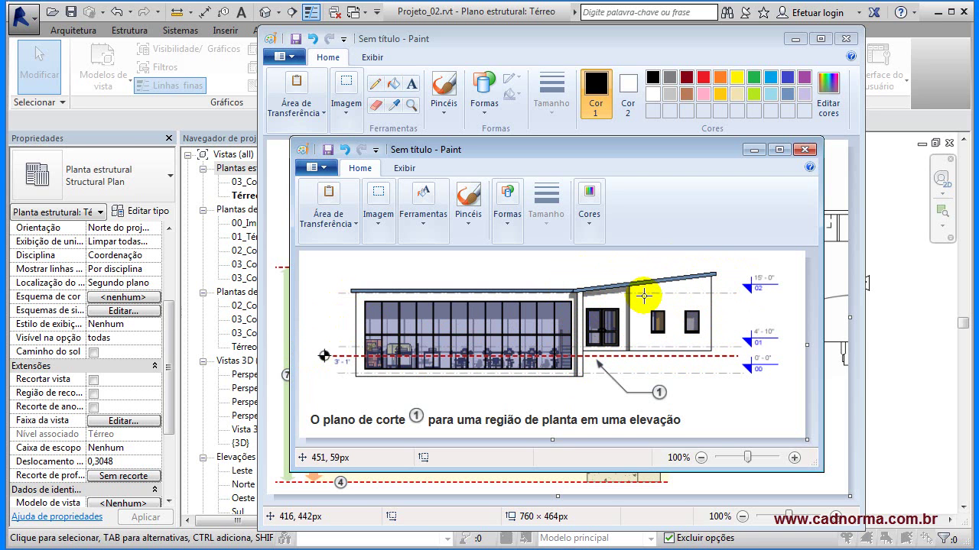
key(alt+Tab)
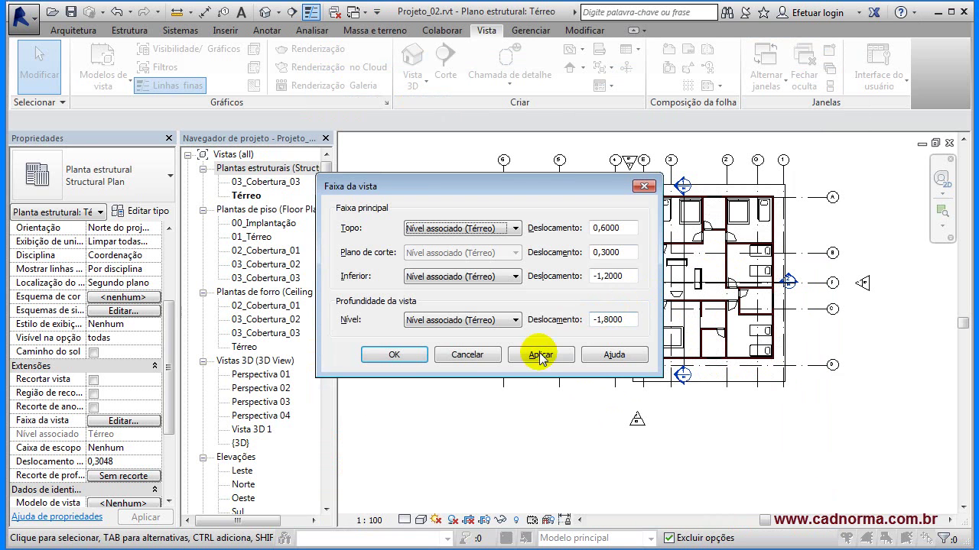
click(467, 355)
- Compare the plan region with the Paint elevation image, inspect its own view range without changing it, and review the plan view types
click(474, 194)
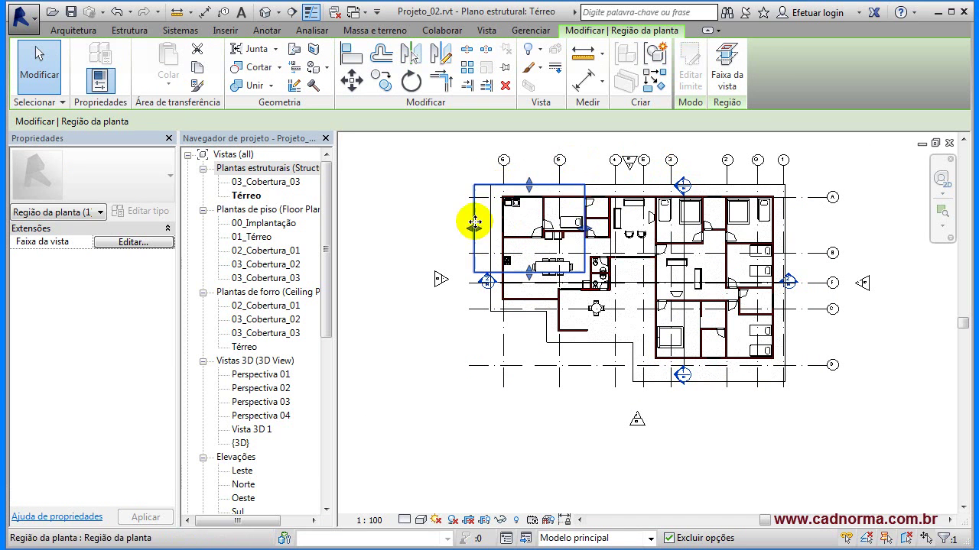
key(alt+Tab)
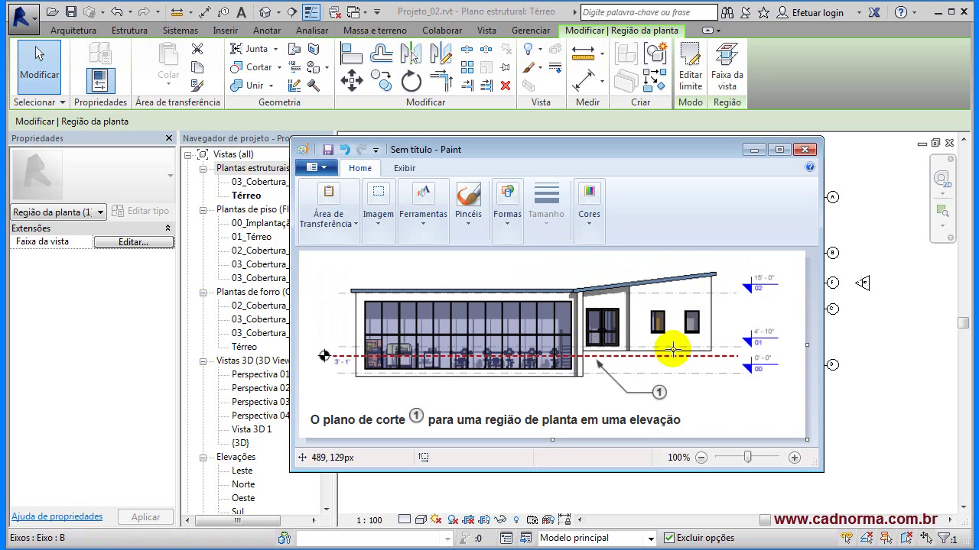
key(alt+Tab)
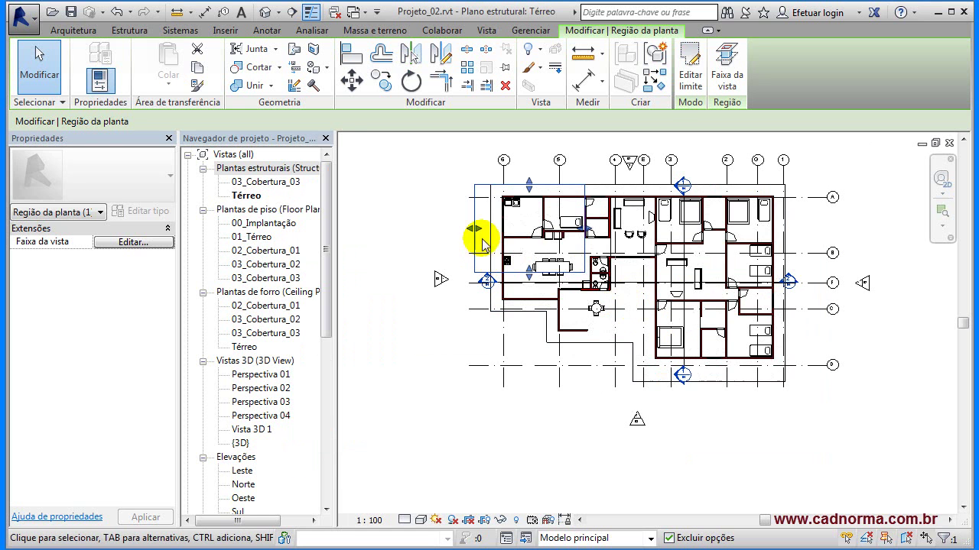
click(728, 71)
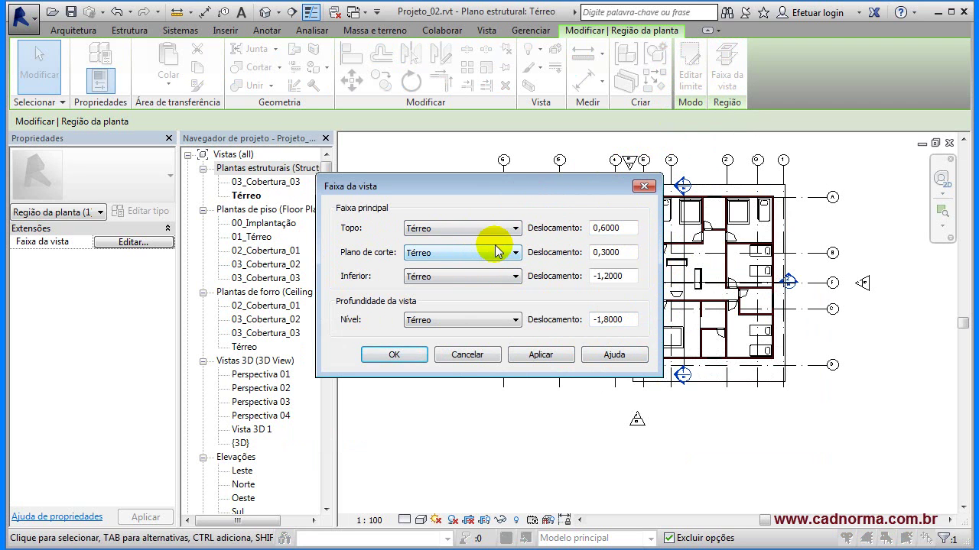
click(466, 354)
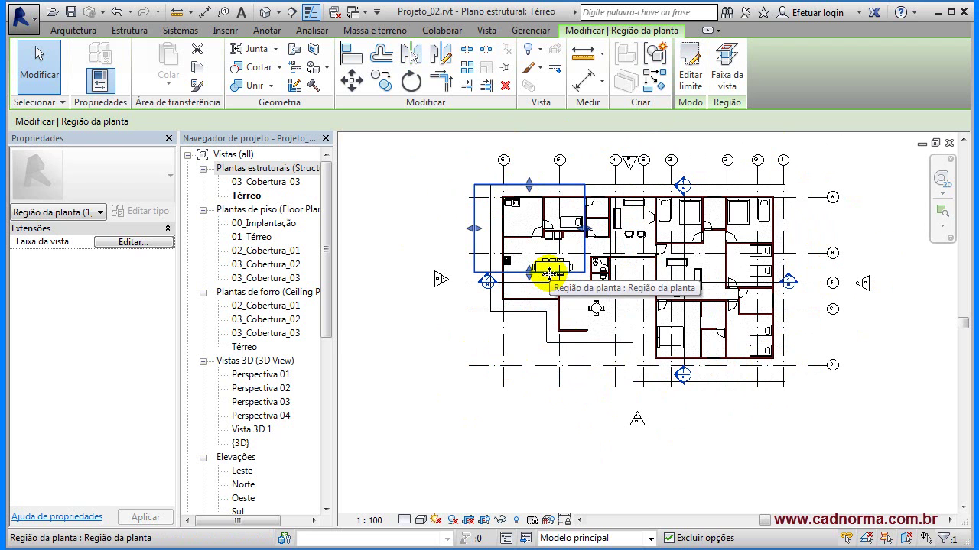
key(Escape)
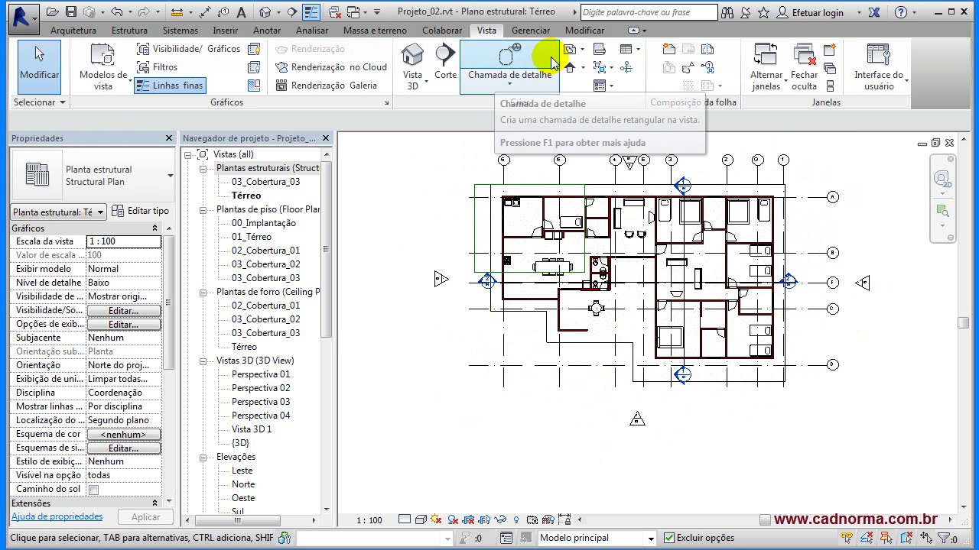
click(585, 54)
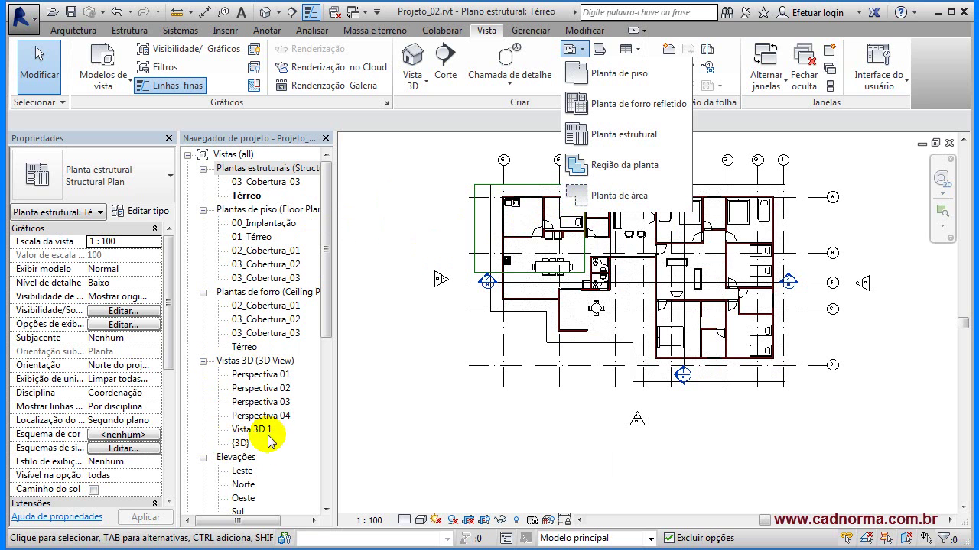
click(433, 209)
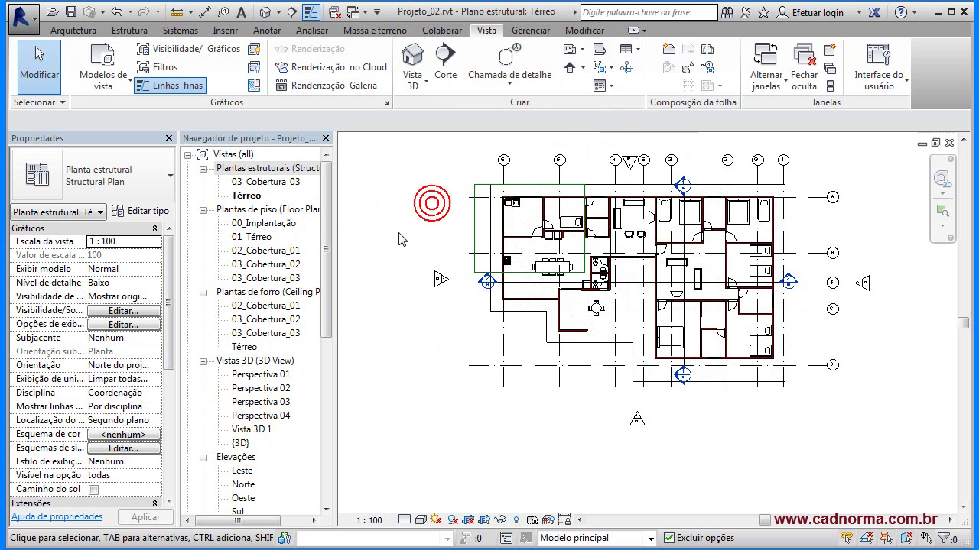